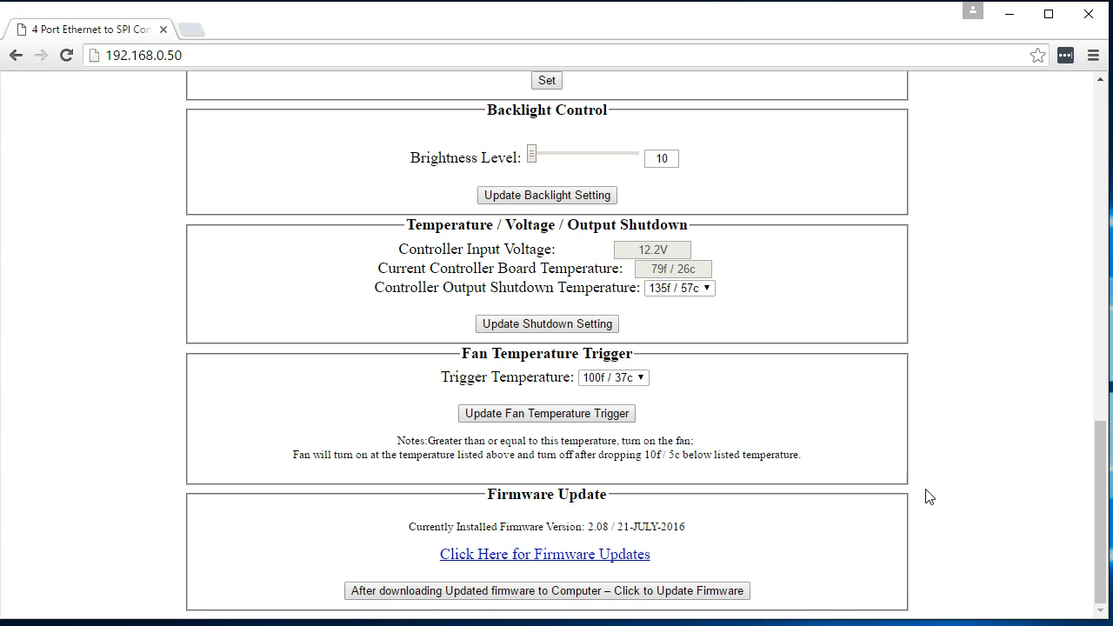
Step: Review the controller page's IP address, title, device name and password-change fields from the beginning of the page
drag(1100, 502, 1095, 143)
click(209, 53)
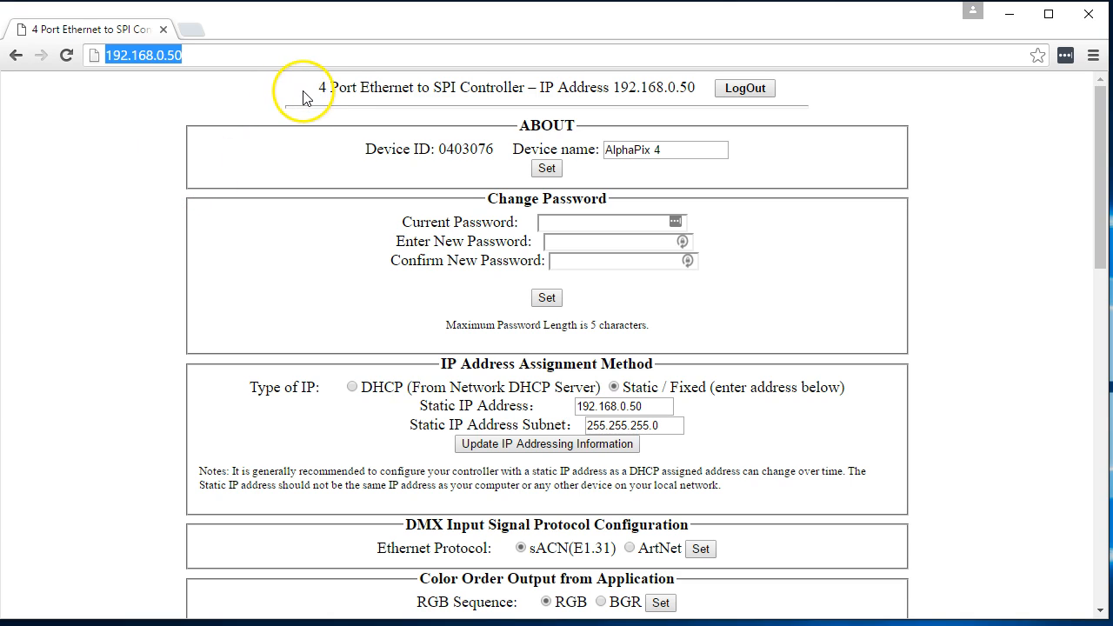
click(325, 86)
drag(324, 86, 526, 87)
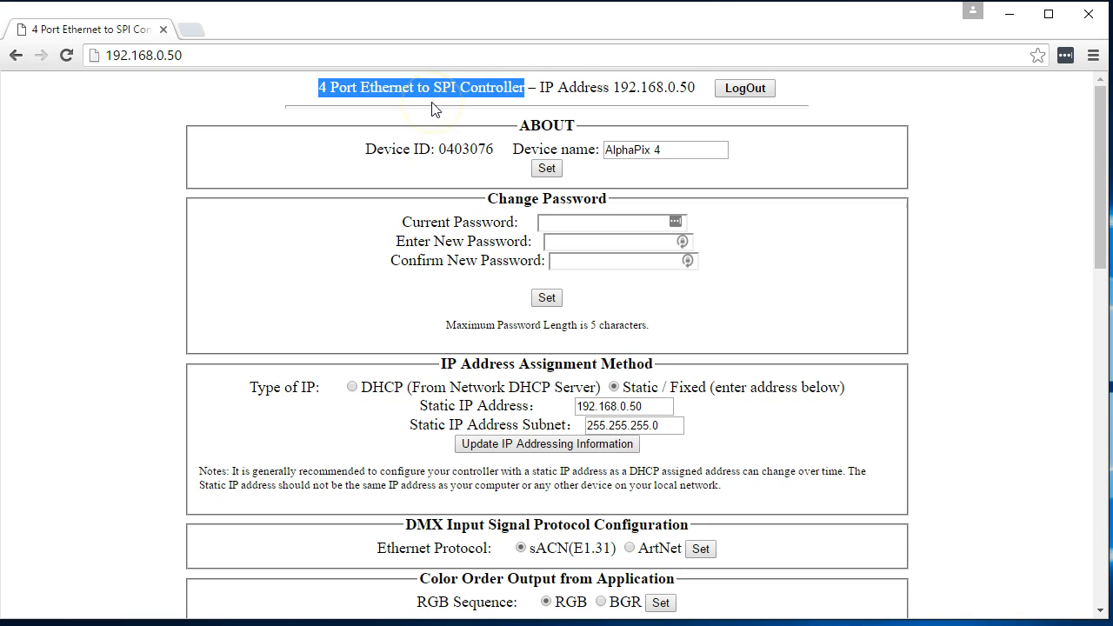
drag(538, 87, 695, 90)
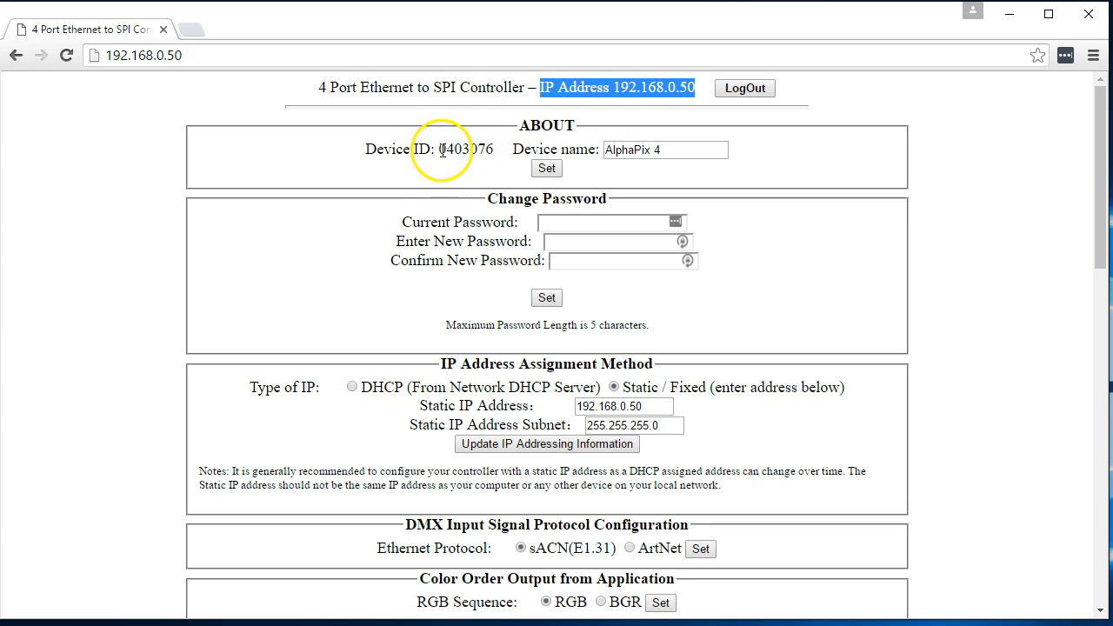
drag(706, 150, 513, 130)
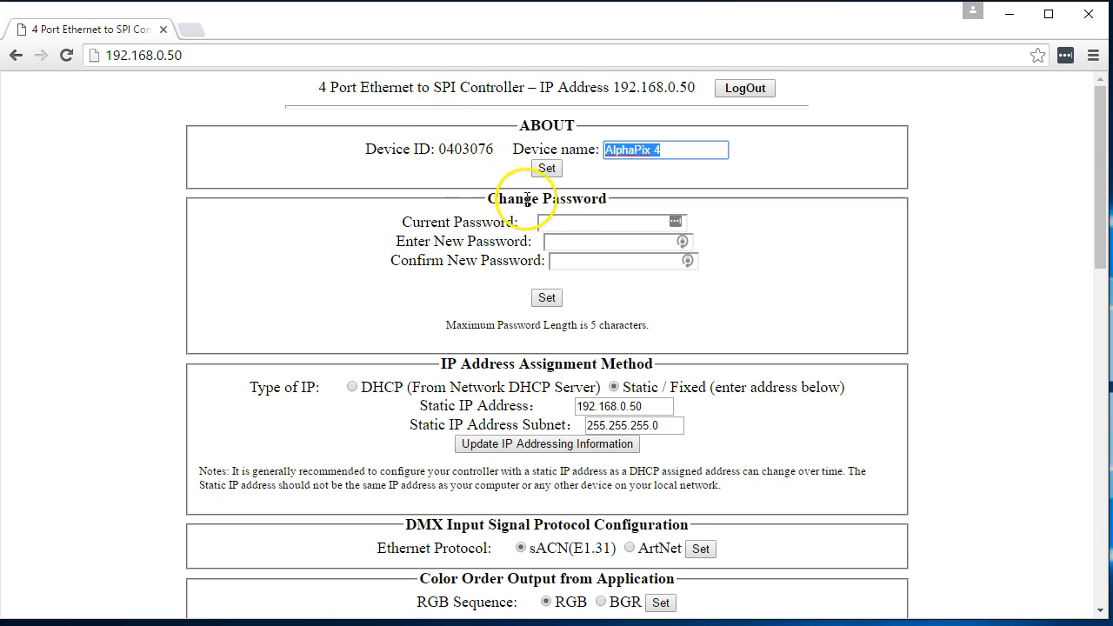
click(570, 223)
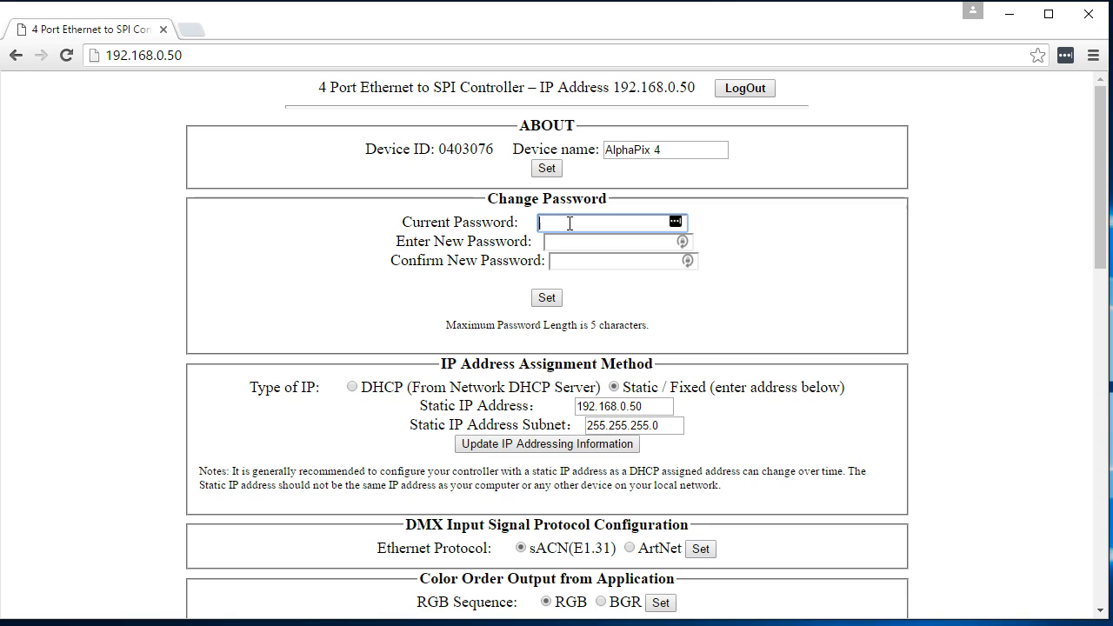
click(554, 257)
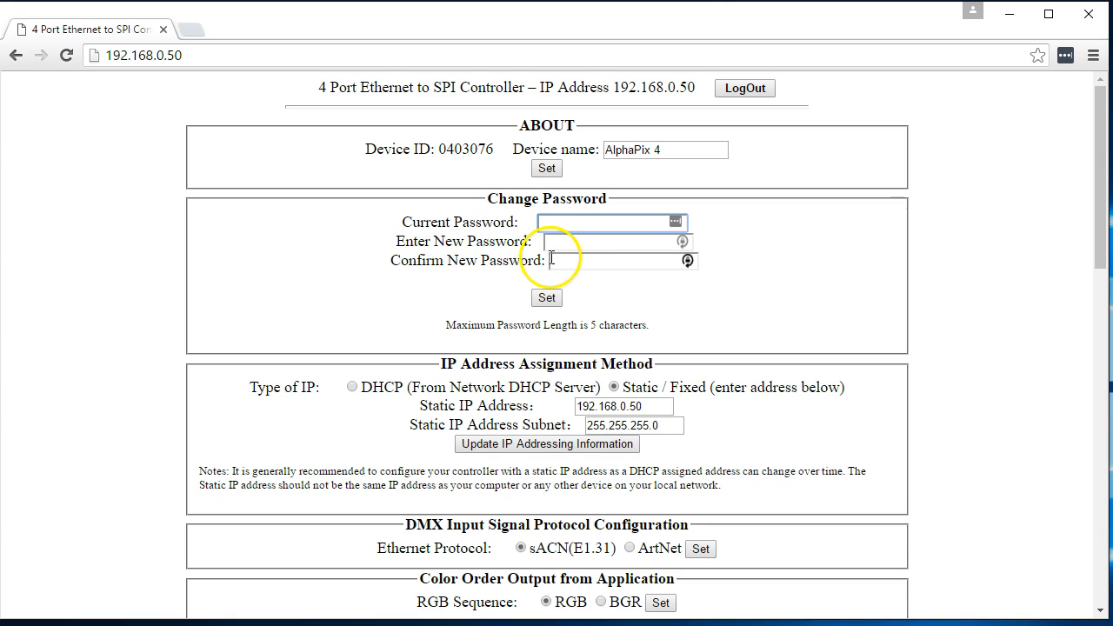
scroll(553, 258, down, 3)
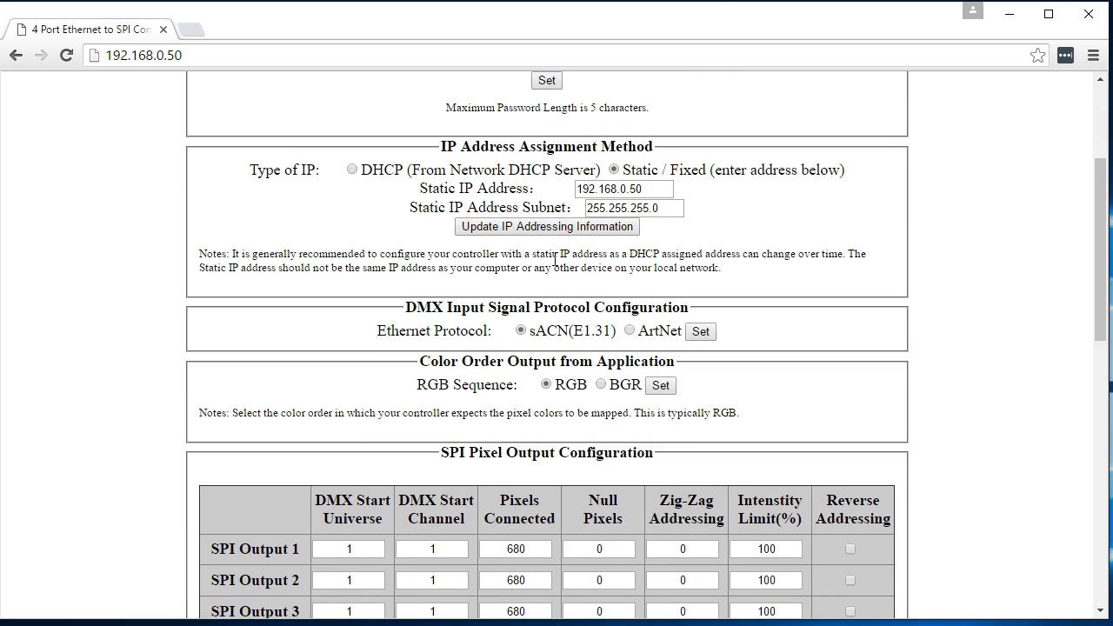
Step: Re-enter 50 as the last octet of the static IP address in the IP address assignment section
click(444, 149)
drag(651, 188, 518, 181)
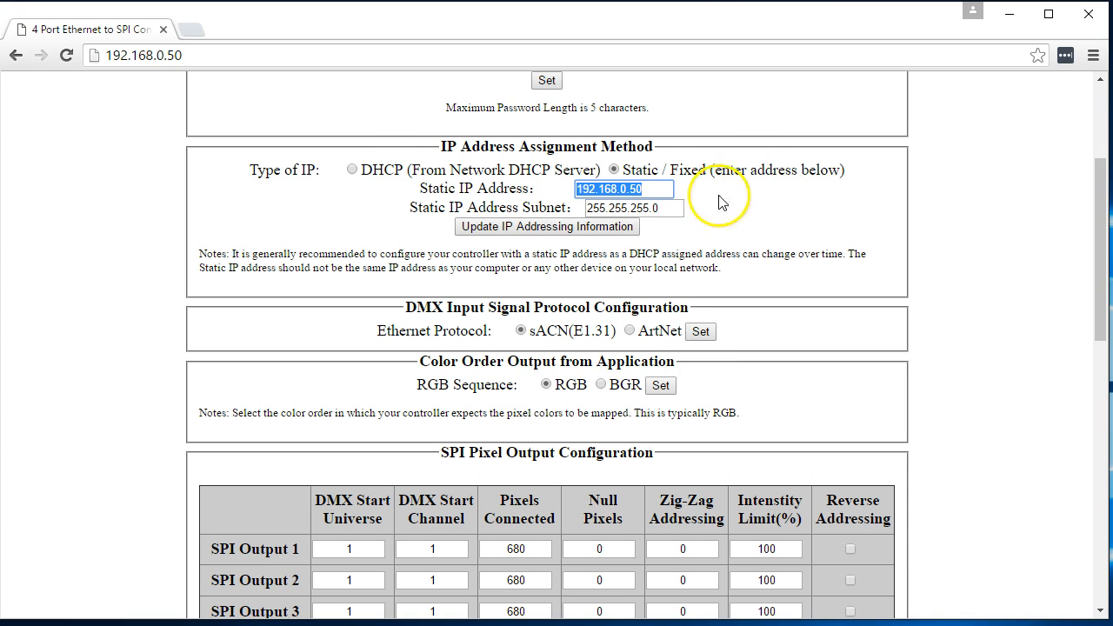
click(665, 207)
drag(634, 188, 666, 187)
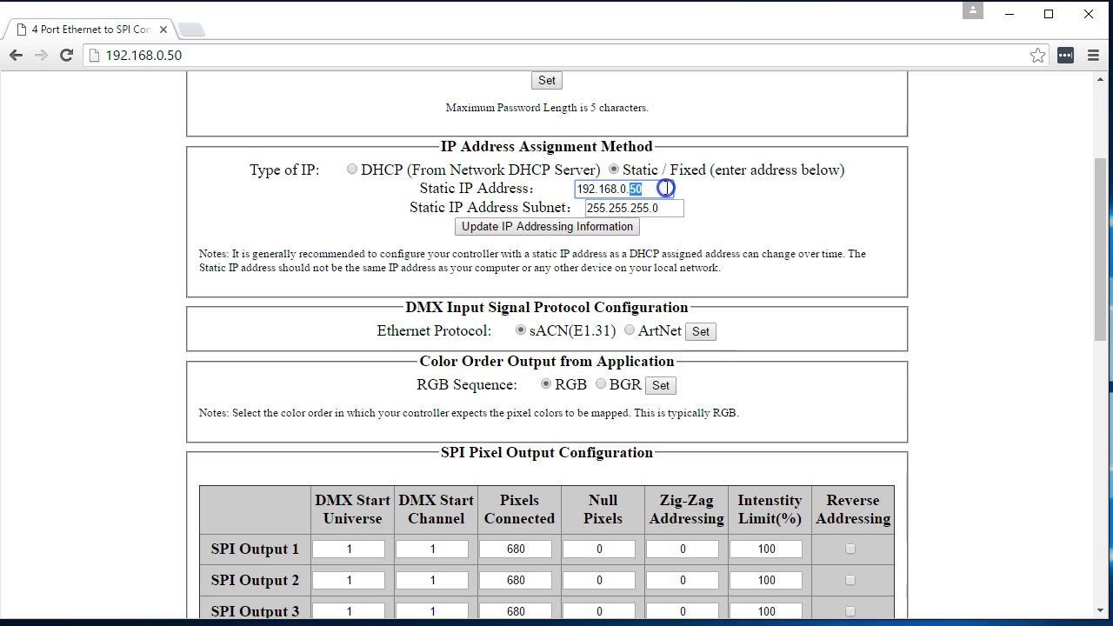
text(50)
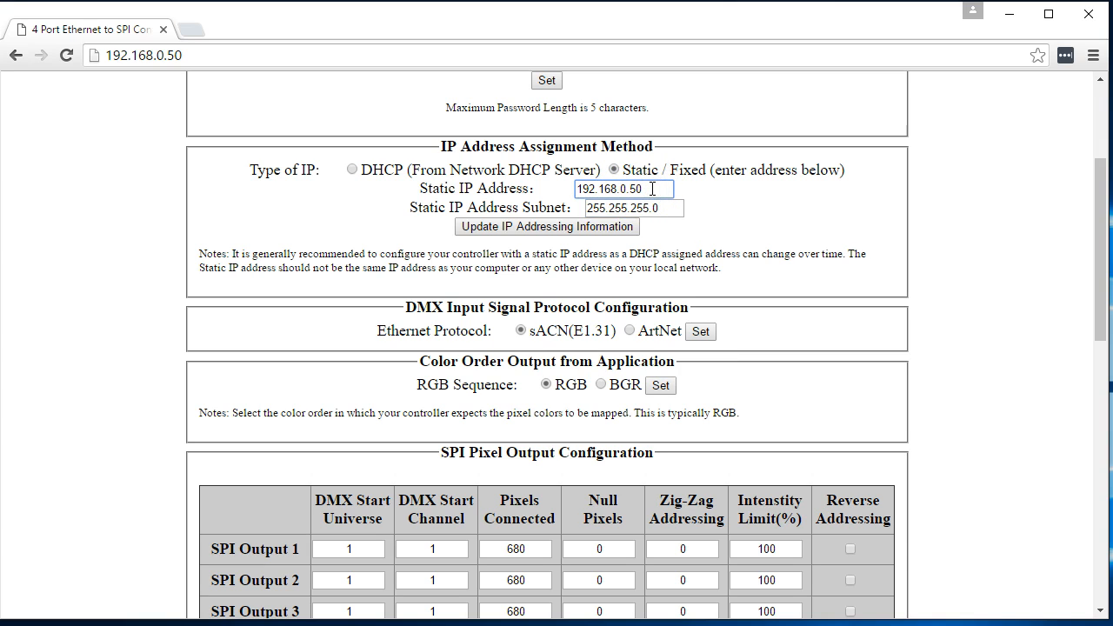
key(BackSpace)
key(BackSpace)
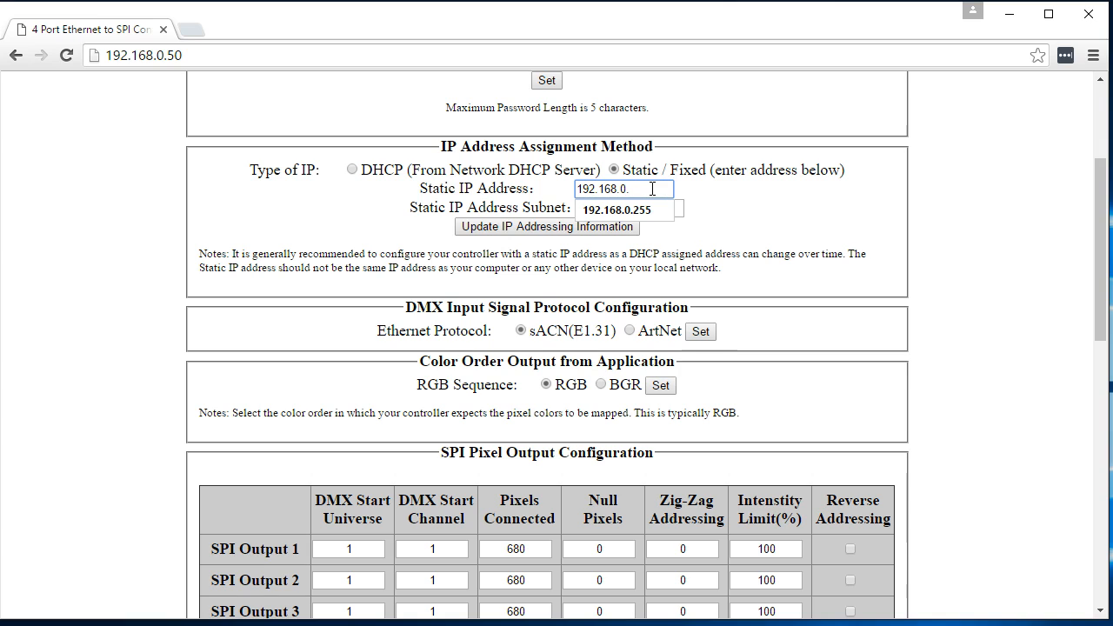
text(50)
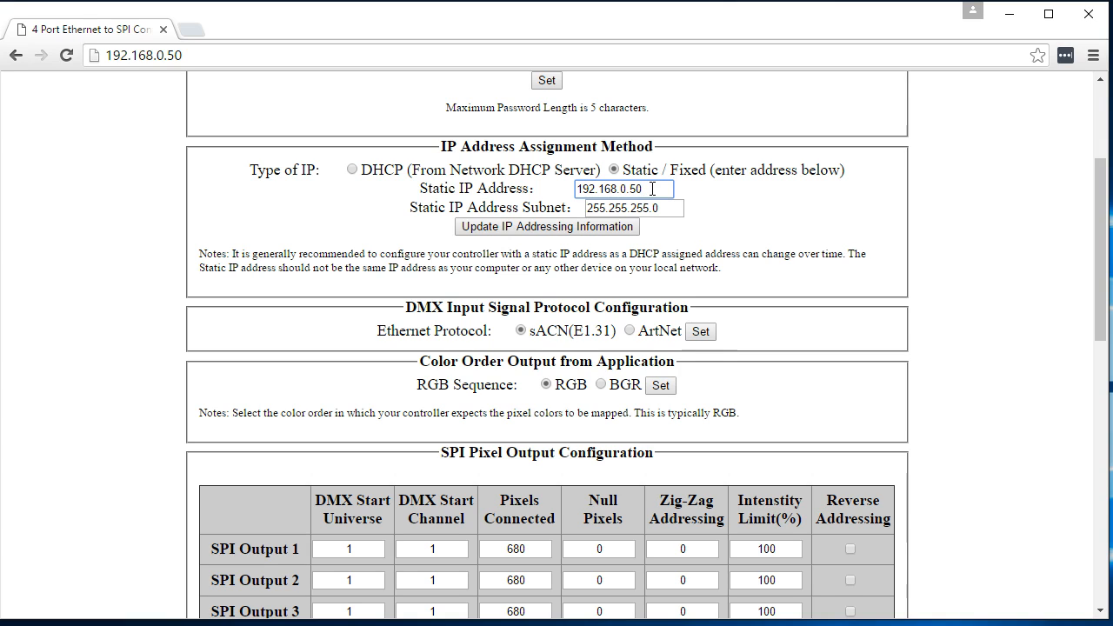
click(619, 231)
Step: Set the DMX start universe of SPI Output 2 to 3
scroll(481, 344, down, 1)
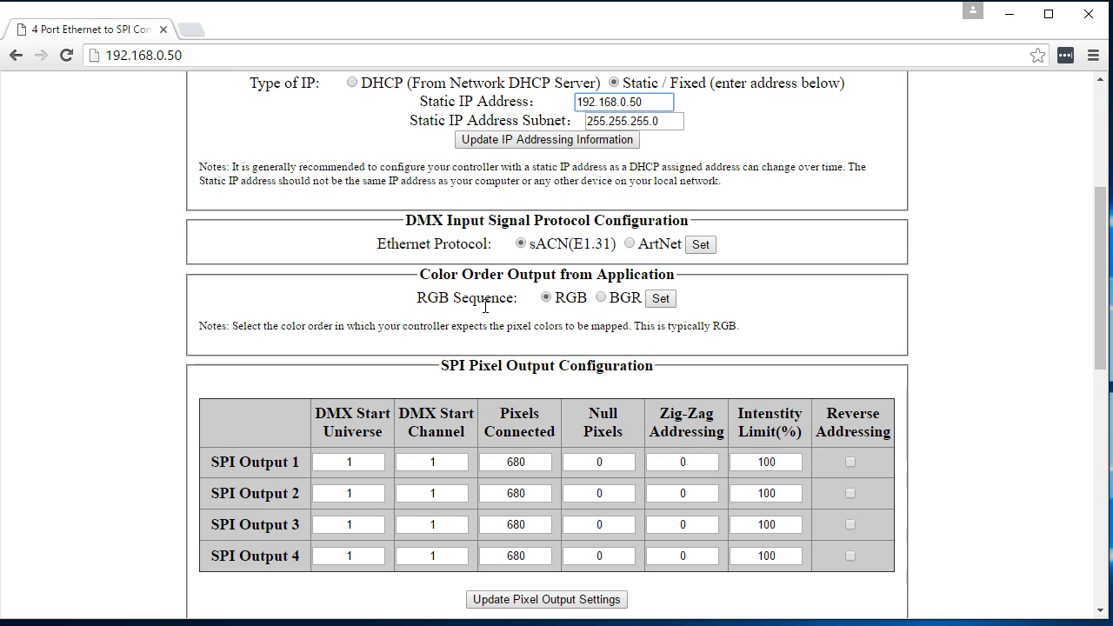
click(526, 301)
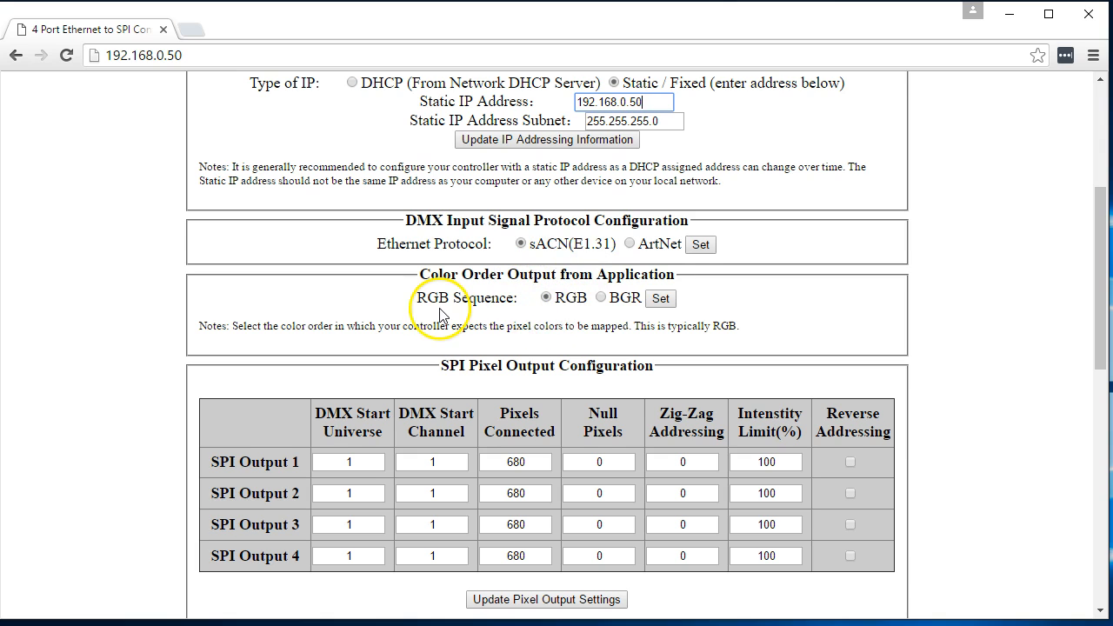
scroll(439, 313, down, 2)
scroll(437, 313, down, 1)
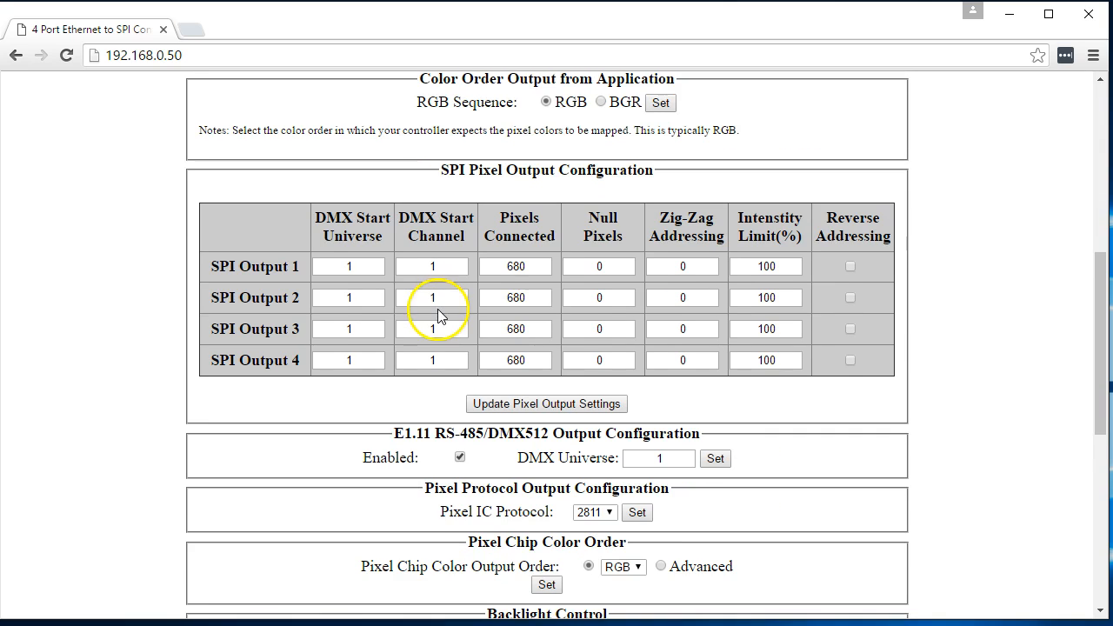
click(323, 267)
double_click(337, 296)
text(3)
click(368, 273)
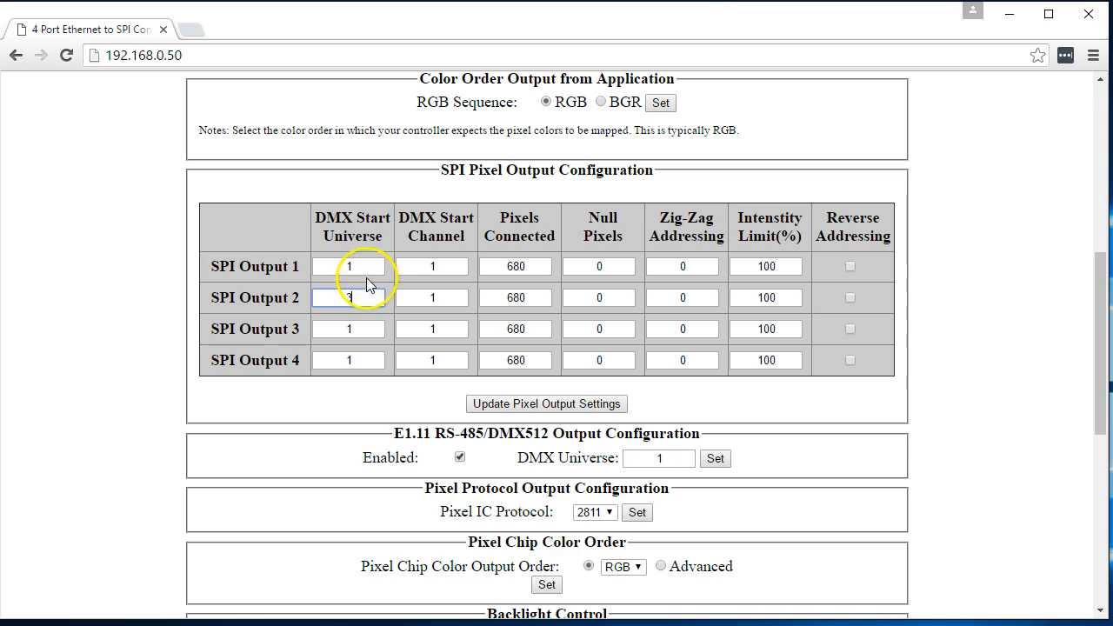
Step: Set the DMX start universes of SPI Outputs 2, 3 and 4 to 2, 3 and 4 respectively
drag(356, 298, 235, 281)
drag(370, 296, 184, 272)
text(2)
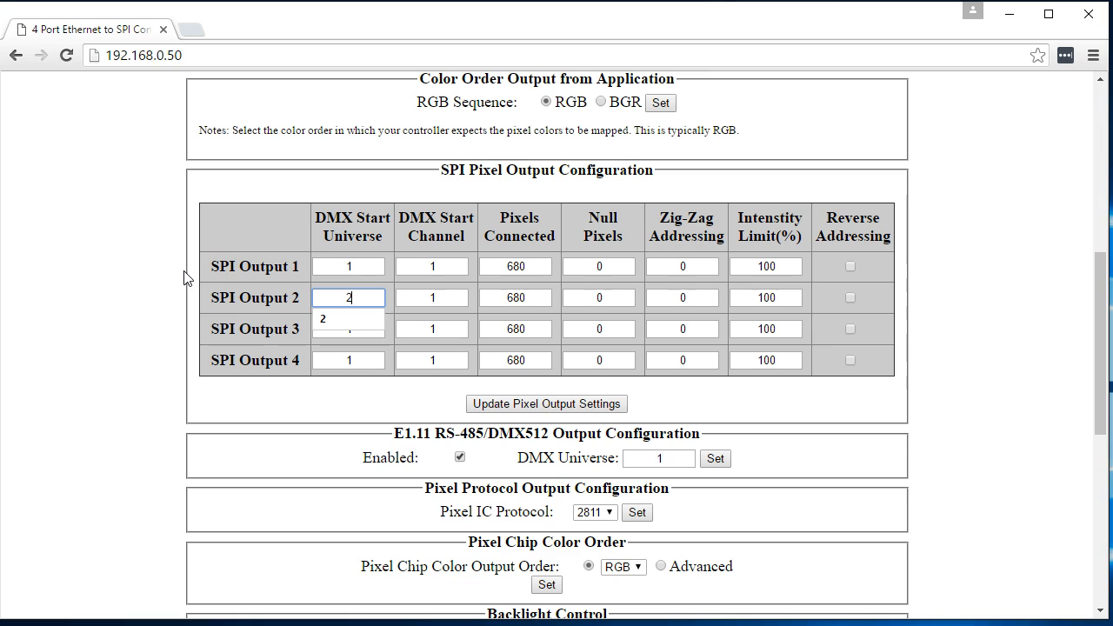
click(375, 318)
drag(353, 327, 266, 320)
text(3)
click(352, 349)
drag(364, 360, 228, 355)
text(4)
Step: Set the number of connected pixels to 170 for all four SPI outputs
drag(537, 265, 376, 256)
text(170)
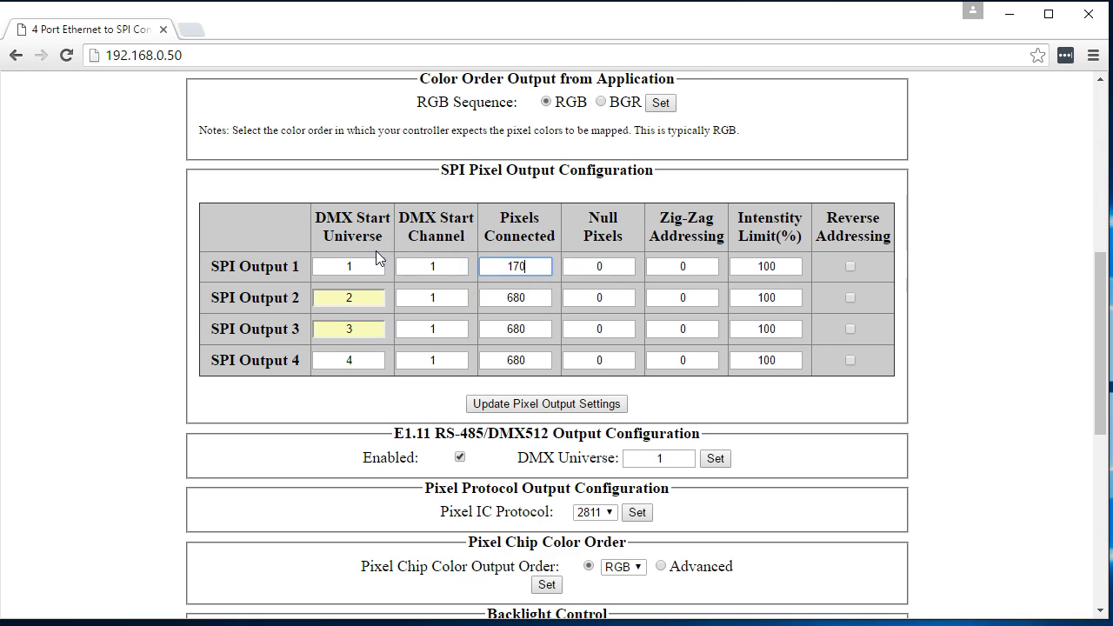
drag(532, 298, 440, 294)
text(1780)
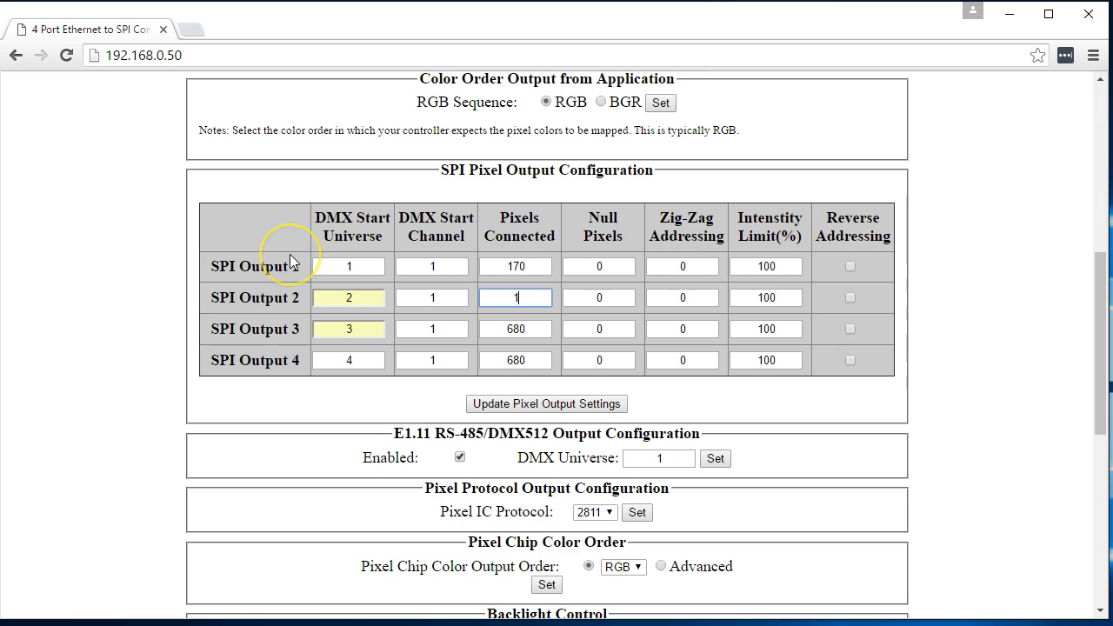
key(BackSpace)
key(BackSpace)
text(0)
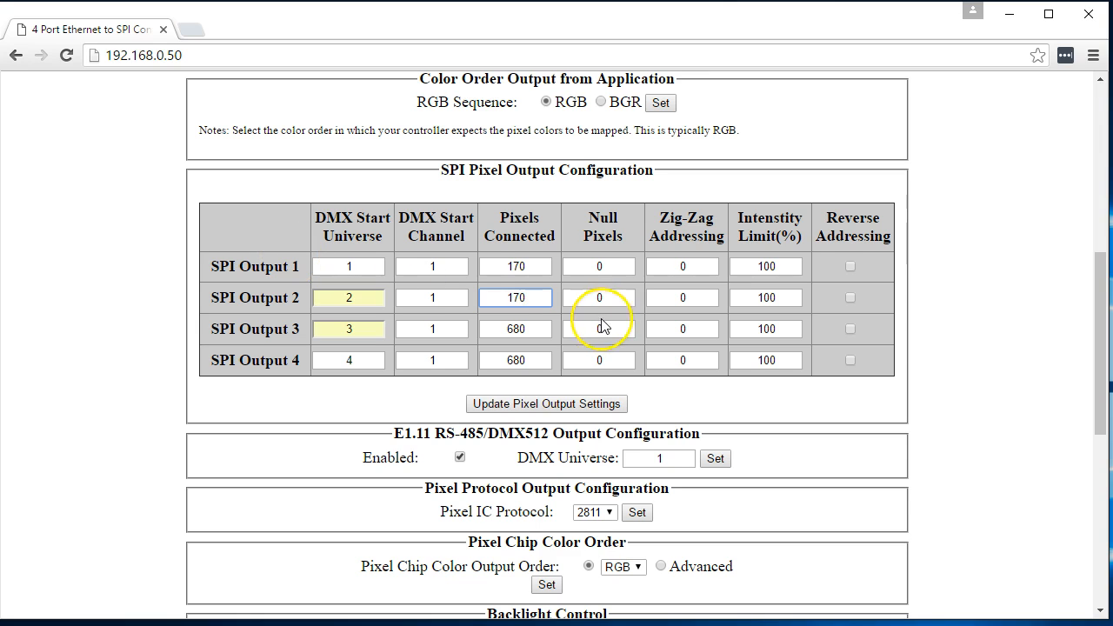
drag(518, 322, 412, 319)
text(170)
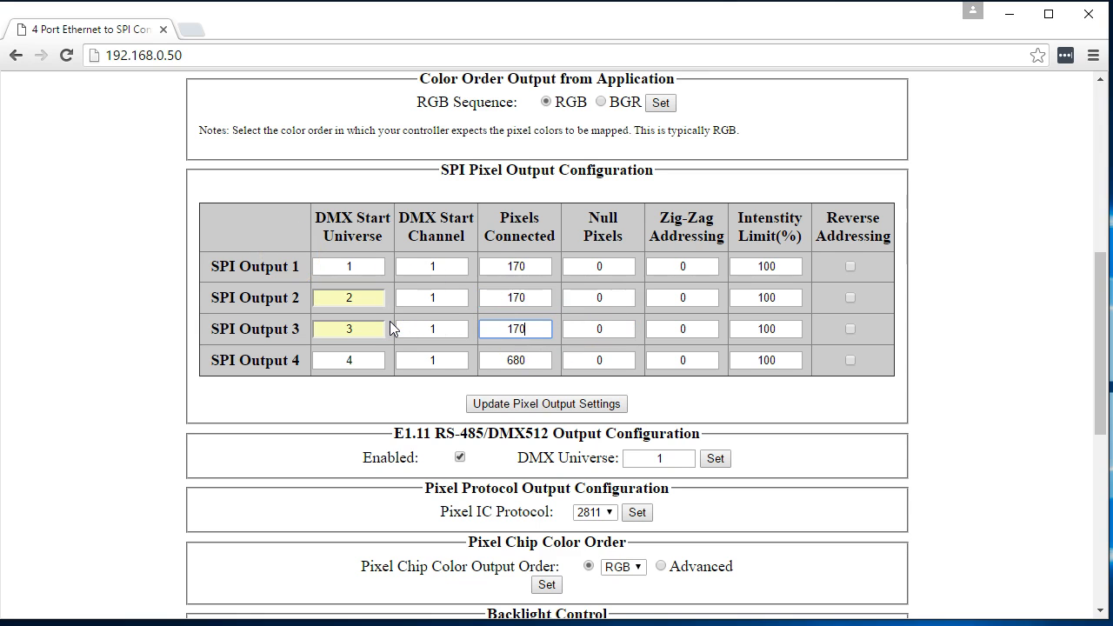
drag(531, 360, 310, 323)
text(170)
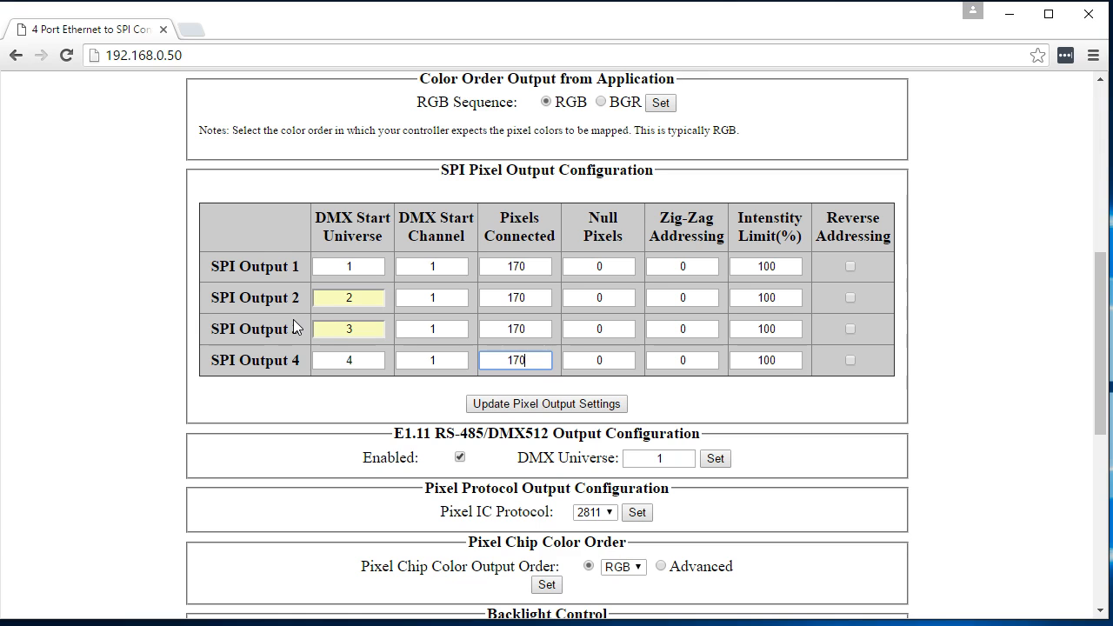
Step: Review the start universe, start channel, connected pixels and null pixels settings of SPI Output 1
double_click(349, 264)
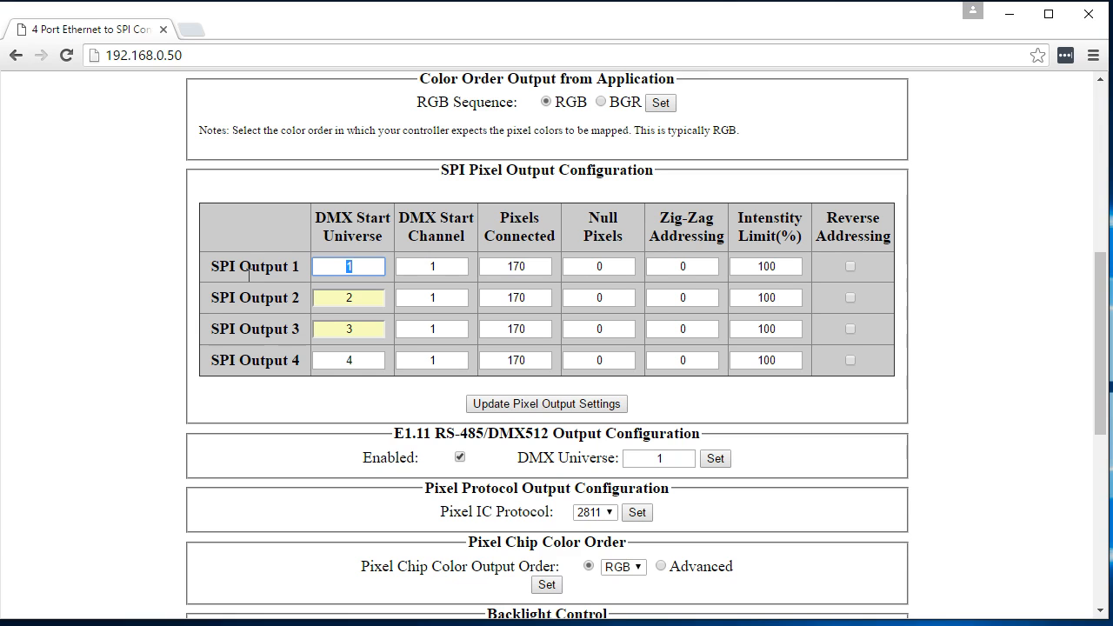
double_click(435, 266)
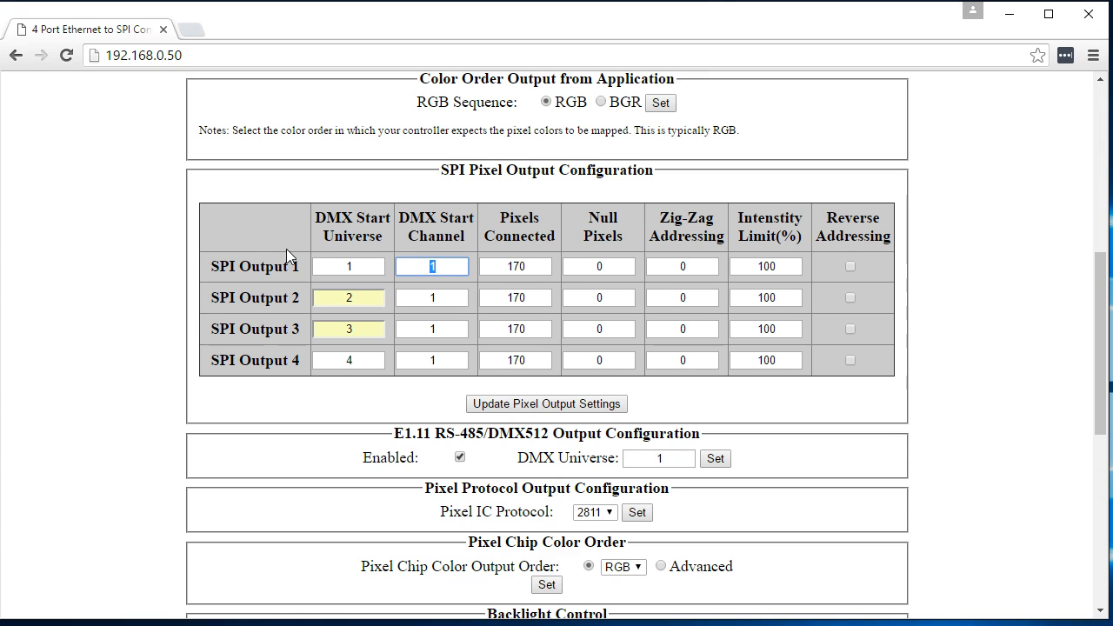
double_click(520, 266)
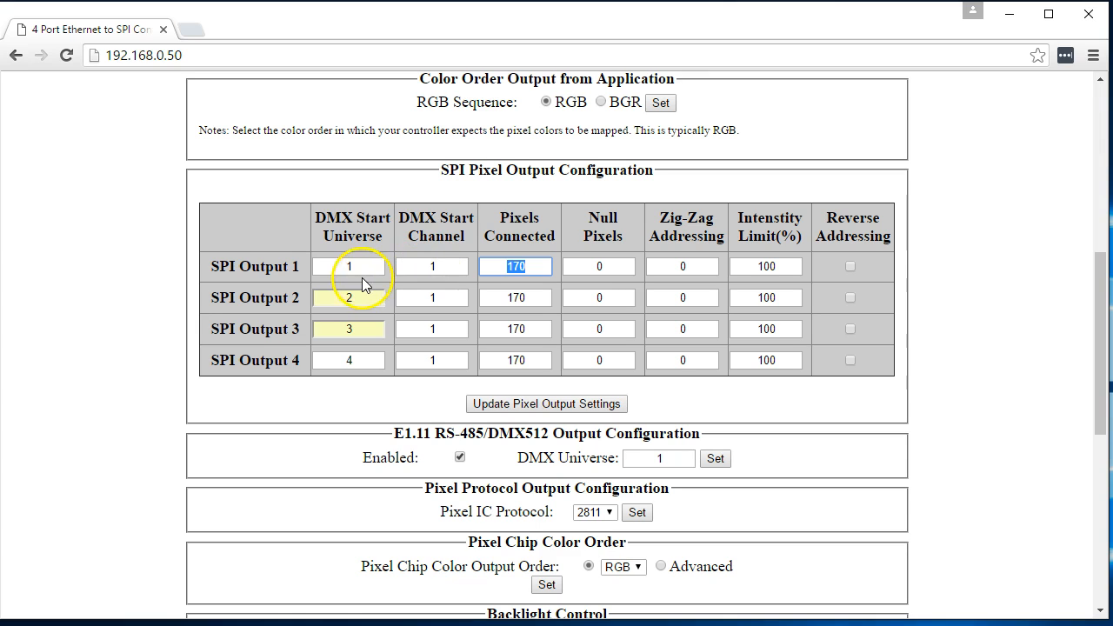
drag(361, 266, 284, 267)
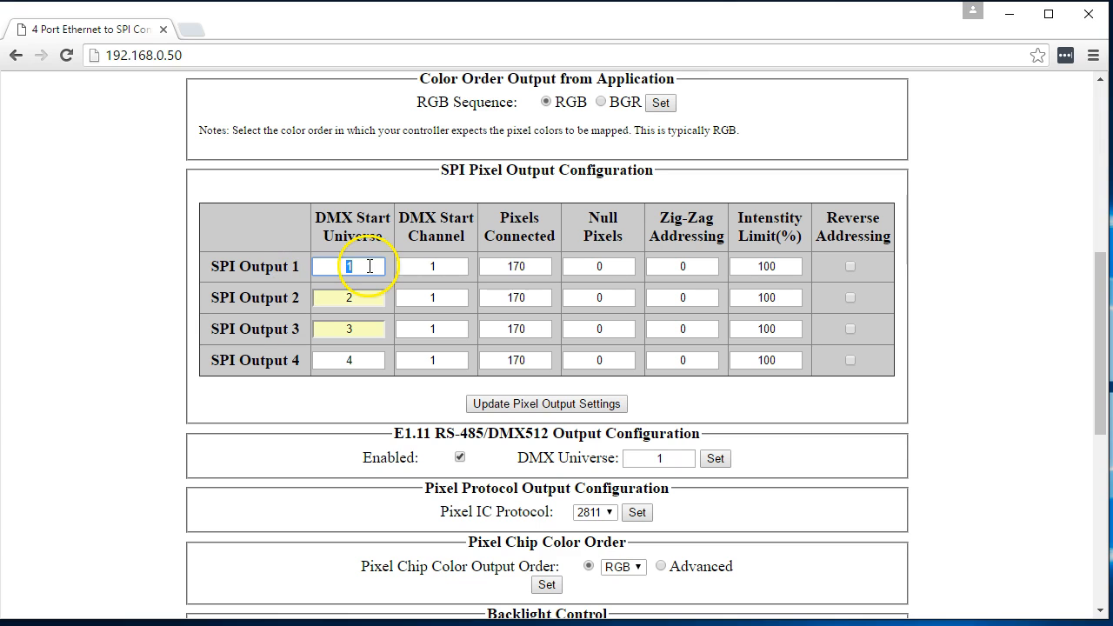
drag(627, 266, 478, 248)
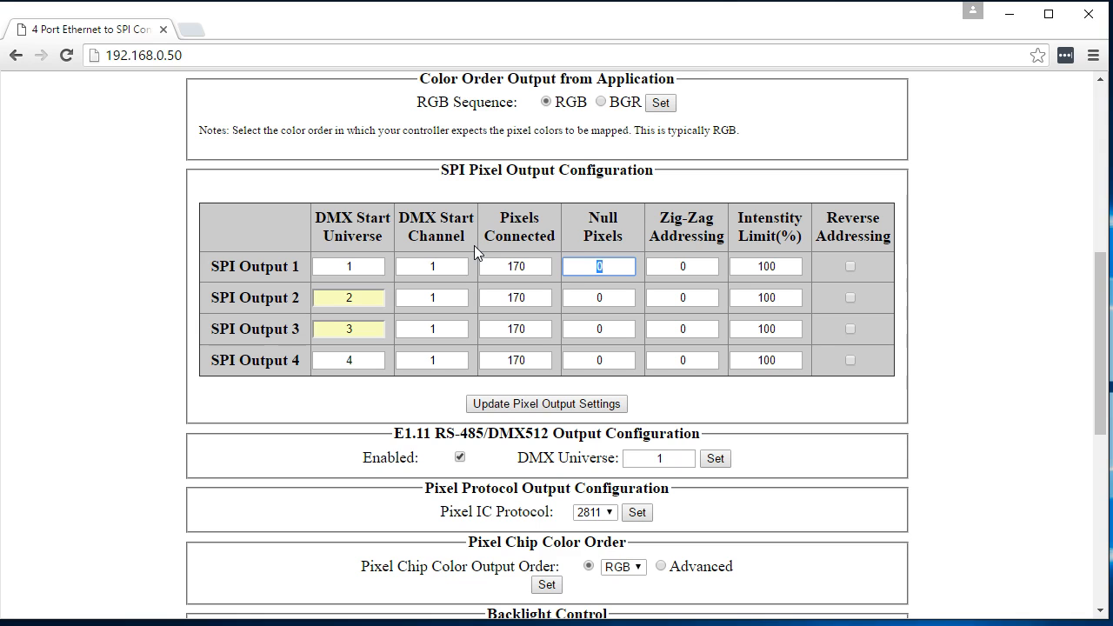
Step: Set SPI Output 1 to 50 connected pixels and 1 null pixel
double_click(526, 267)
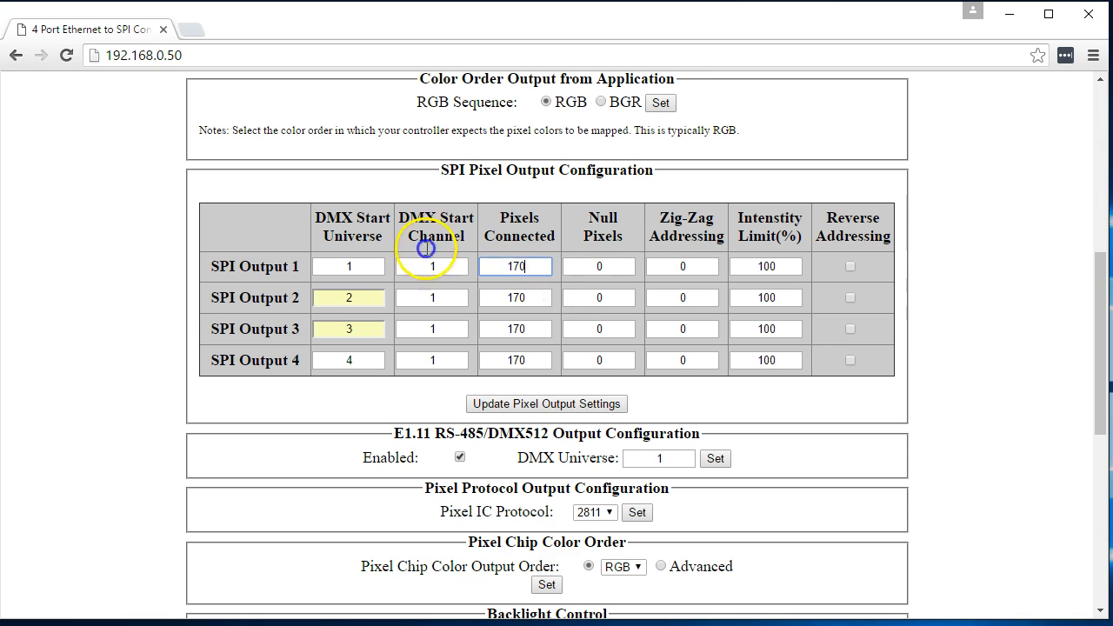
text(50)
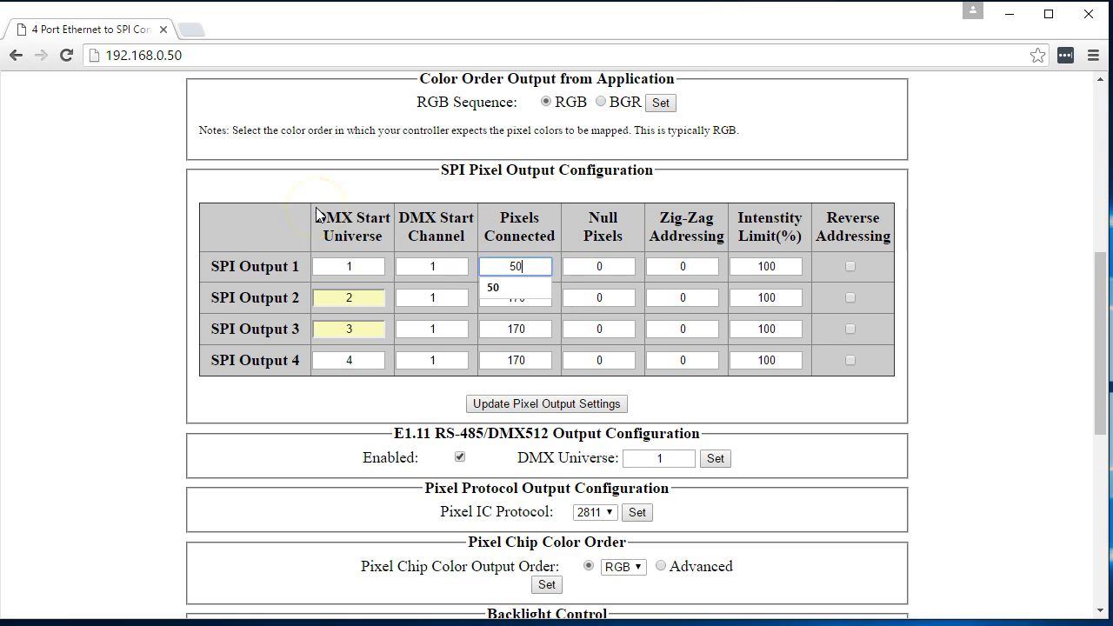
click(624, 263)
key(BackSpace)
text(1)
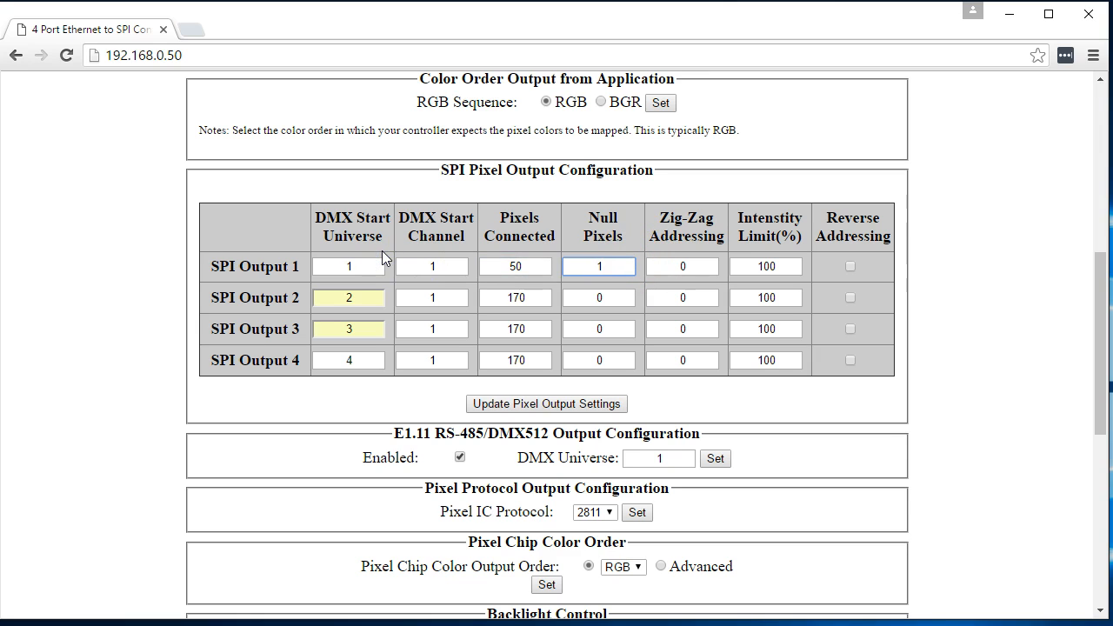
Step: Change SPI Output 1 to 100 connected pixels with a zig-zag addressing value of 50
click(381, 297)
key(Tab)
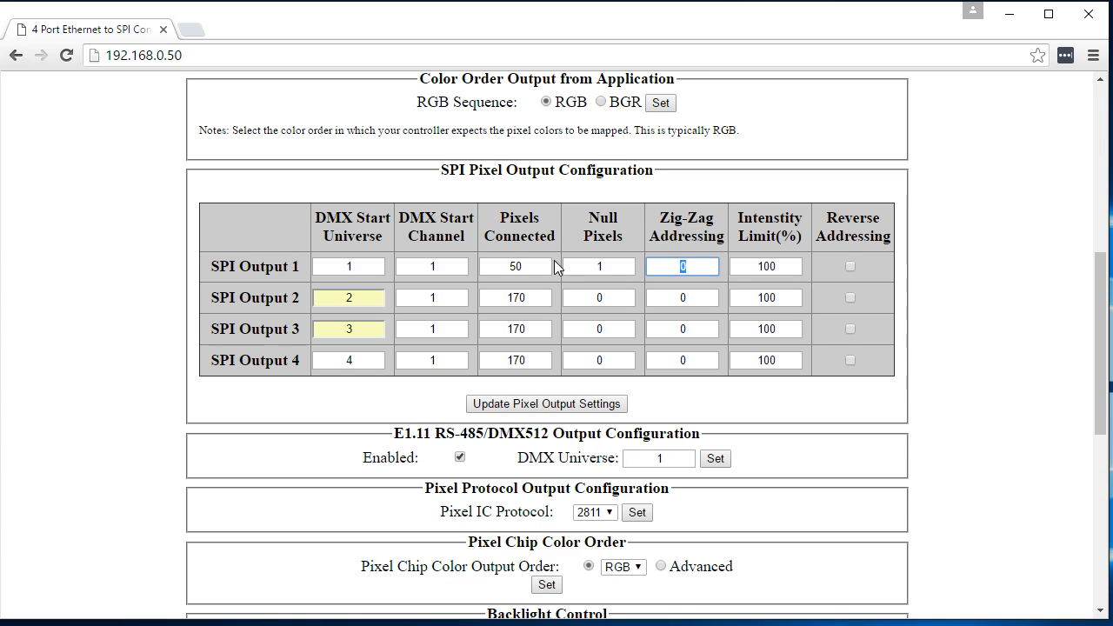
double_click(521, 266)
text(100)
double_click(694, 268)
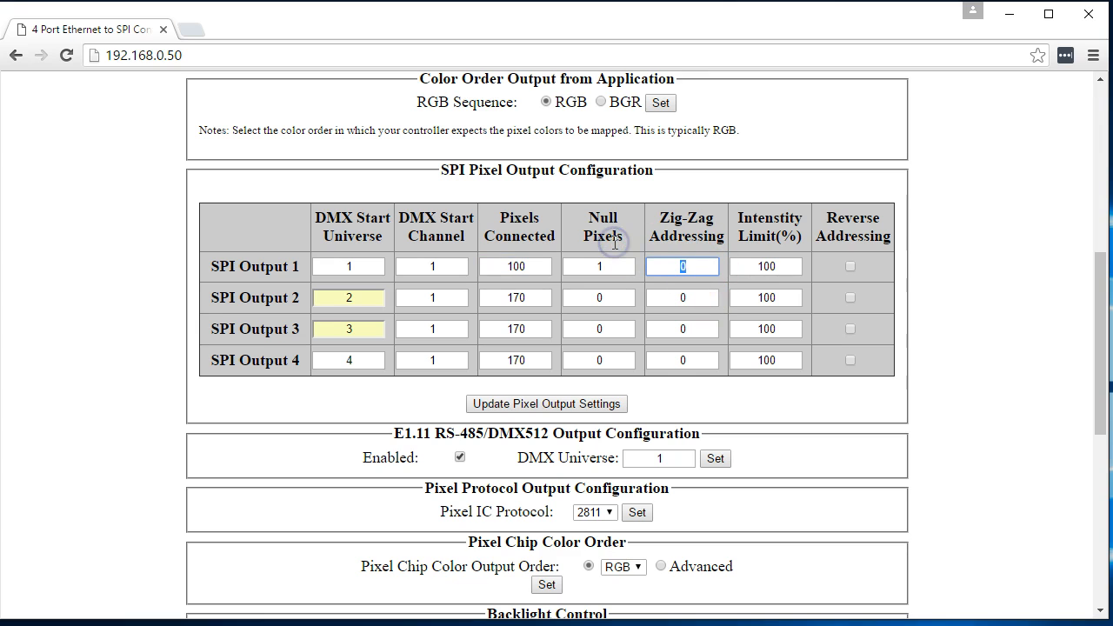
text(50)
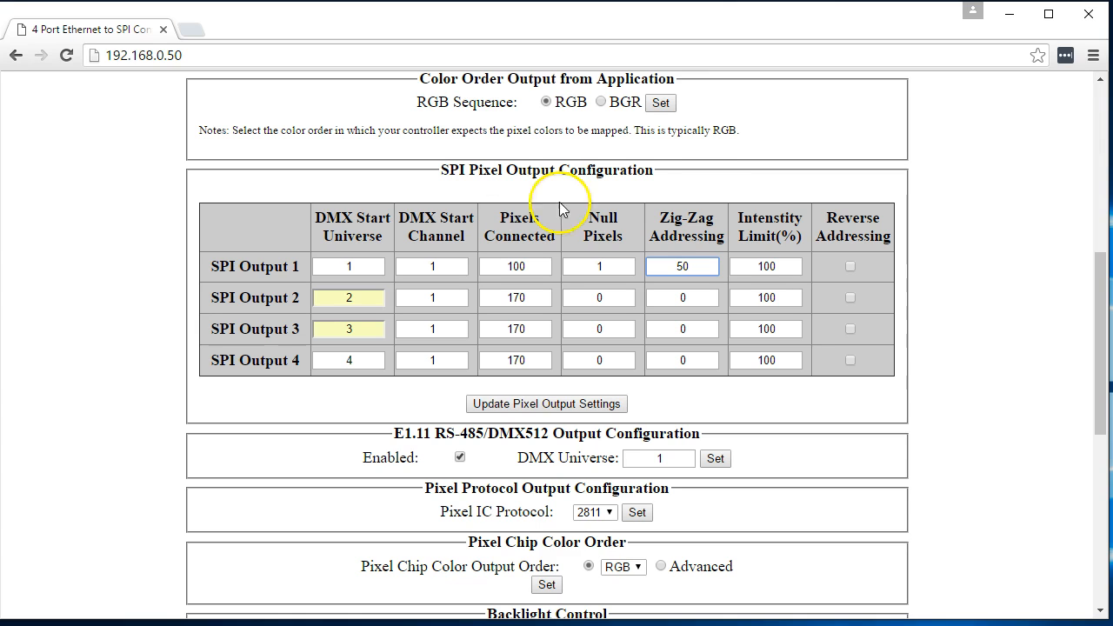
Step: Check SPI Output 1's intensity limit and set its zig-zag addressing value to 1
drag(784, 267, 576, 250)
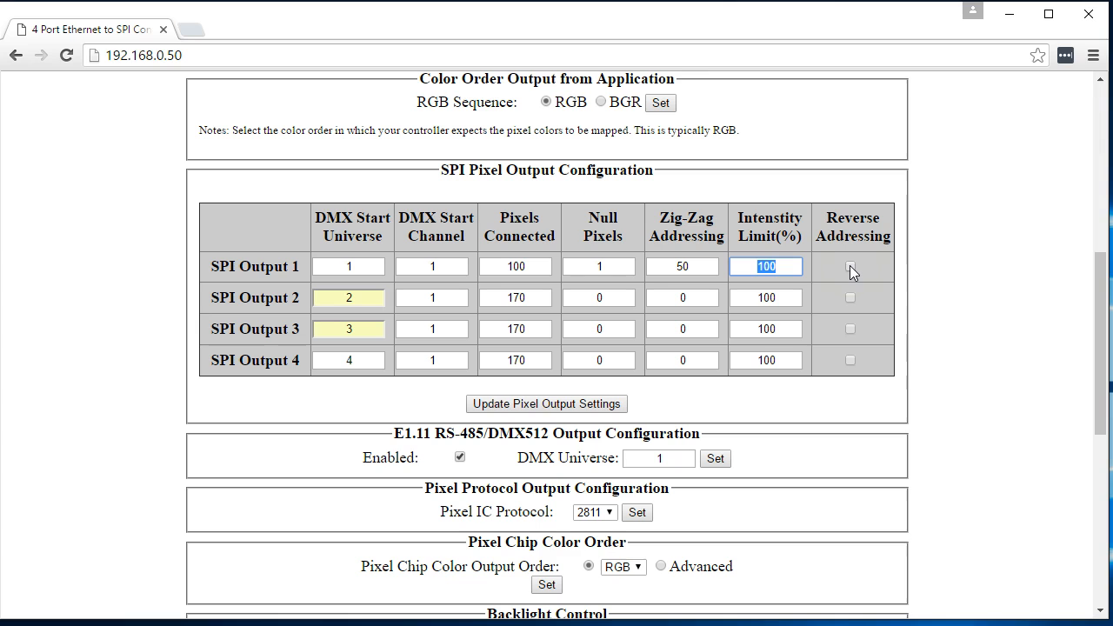
drag(696, 264, 530, 250)
text(1)
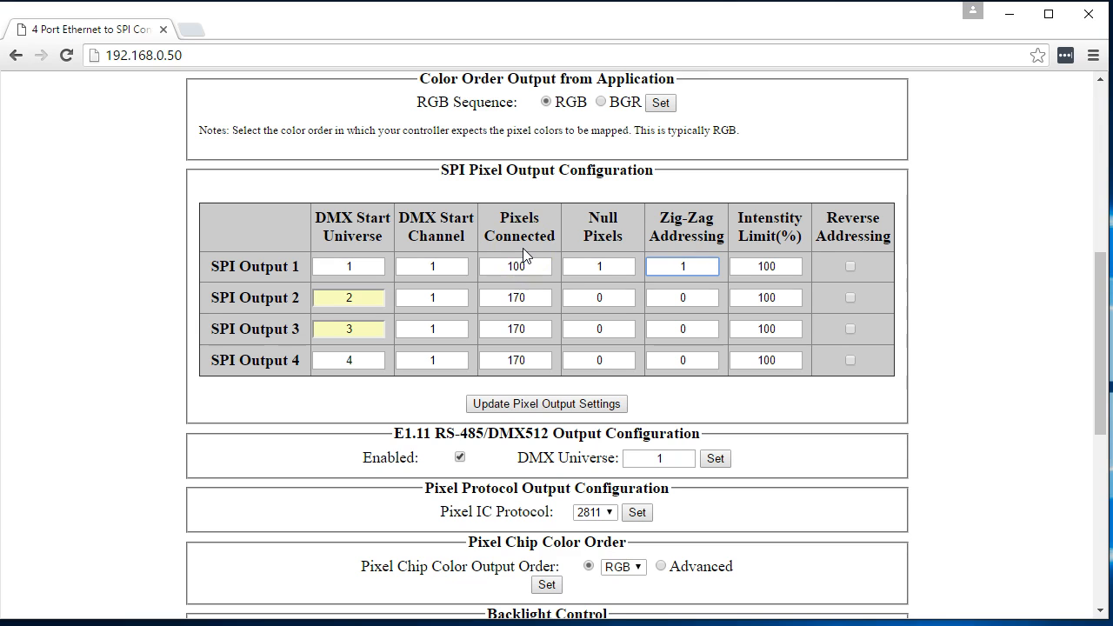
Step: Set SPI Output 1's null pixels to 0 and SPI Output 2's DMX start universe to 1
double_click(599, 266)
text(0)
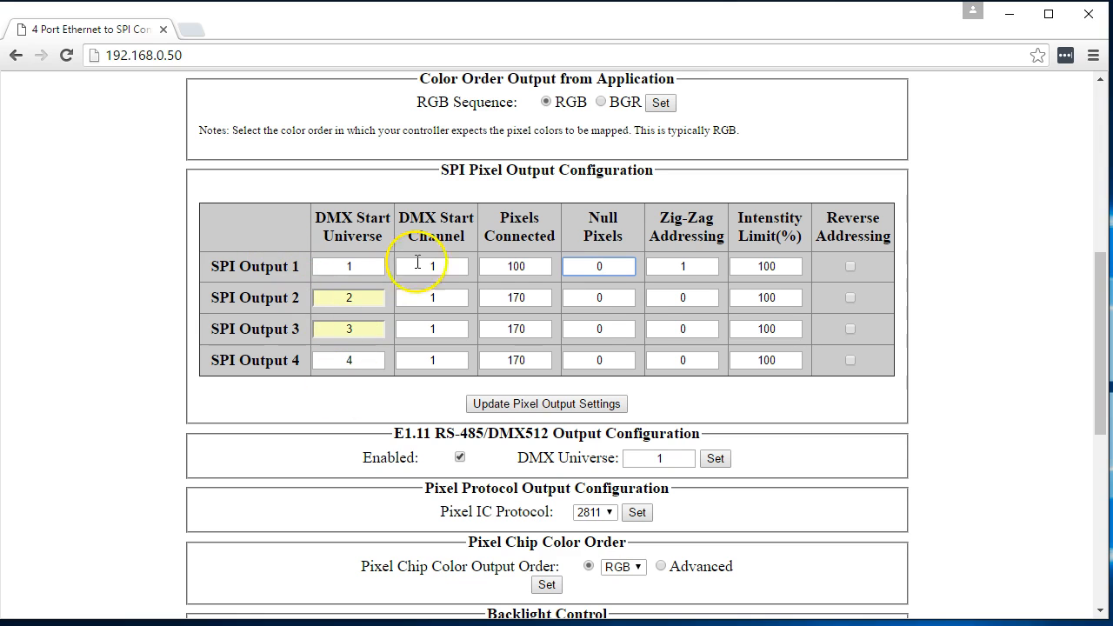
double_click(366, 295)
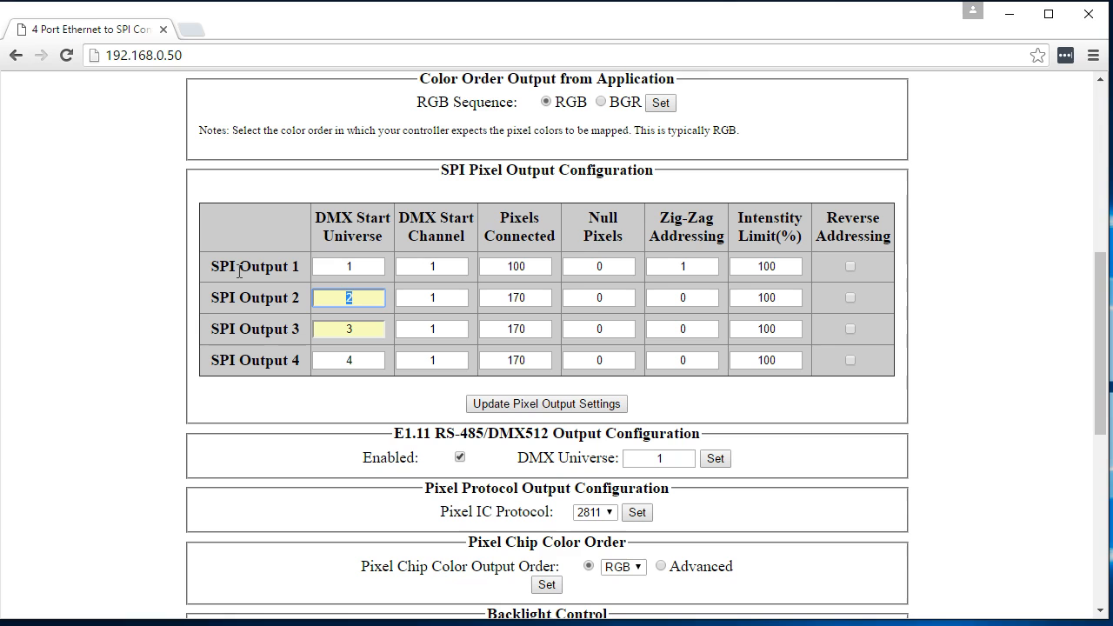
text(1)
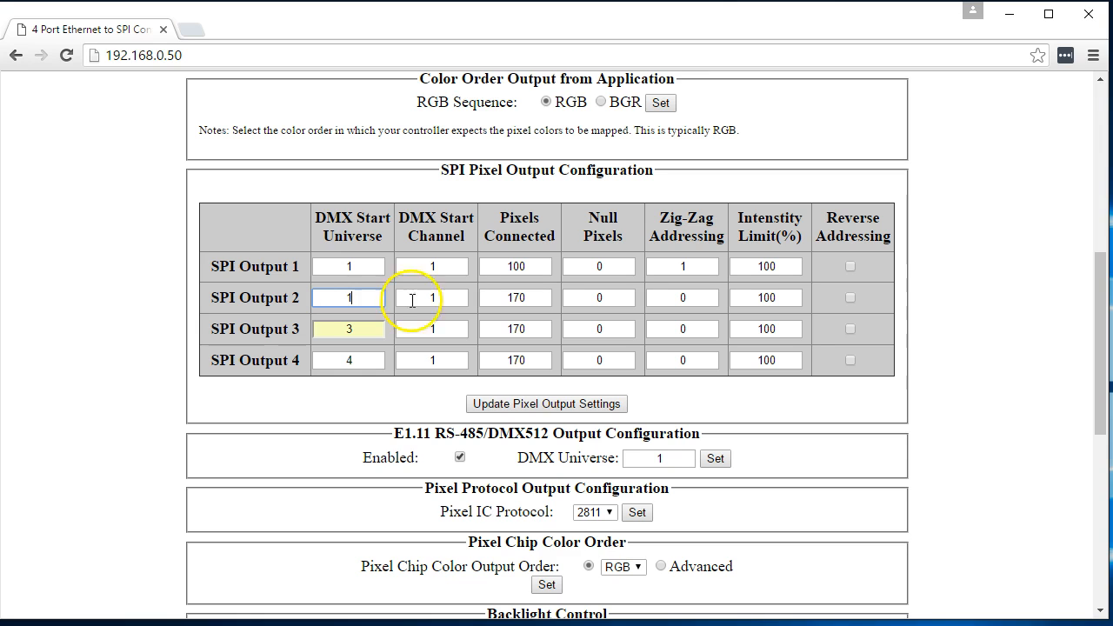
Step: Set SPI Output 2 to 100 connected pixels with DMX start universe 2
double_click(525, 295)
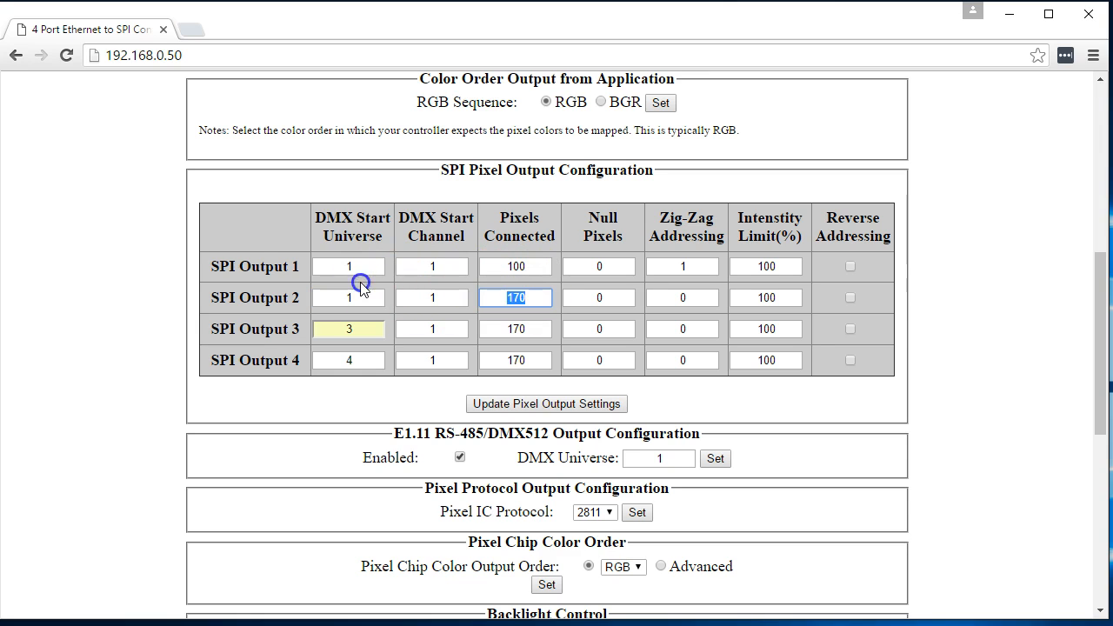
text(100)
double_click(354, 295)
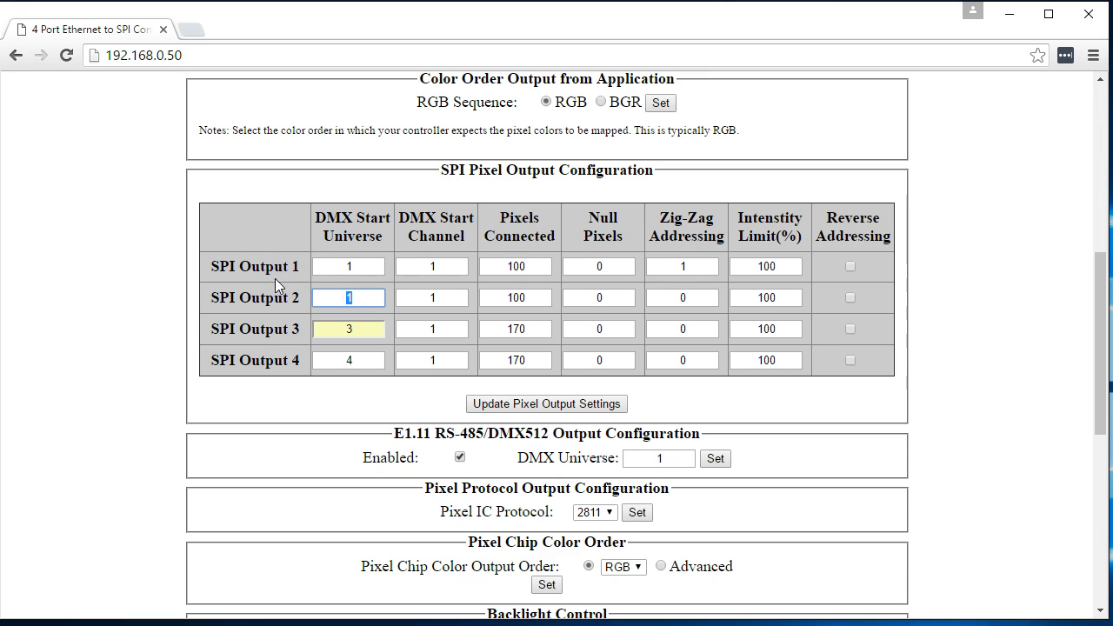
text(2)
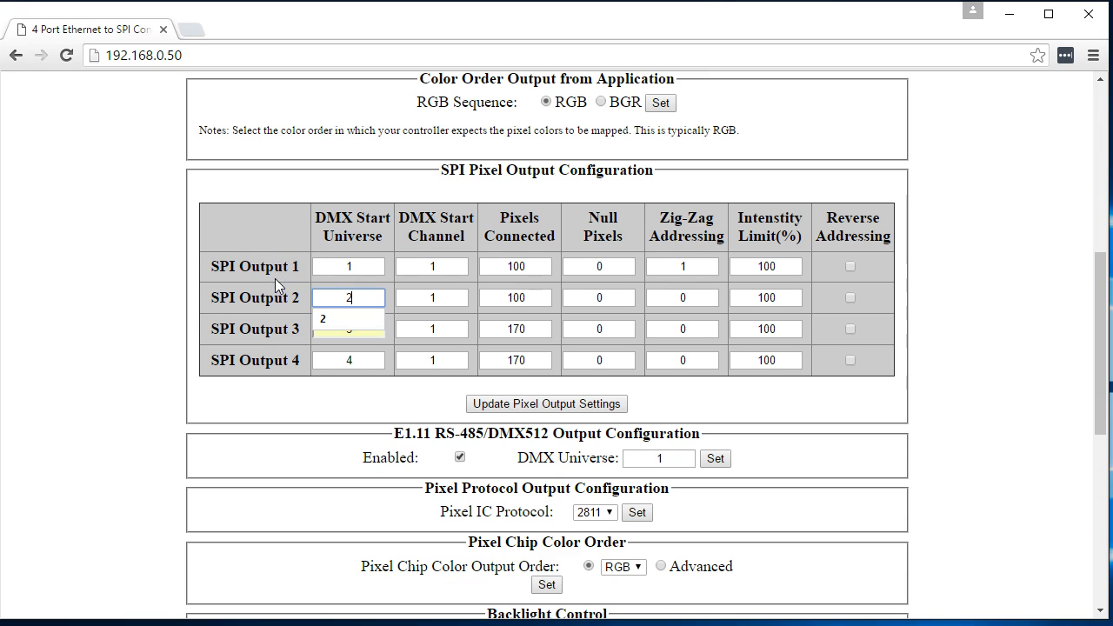
click(363, 293)
double_click(515, 266)
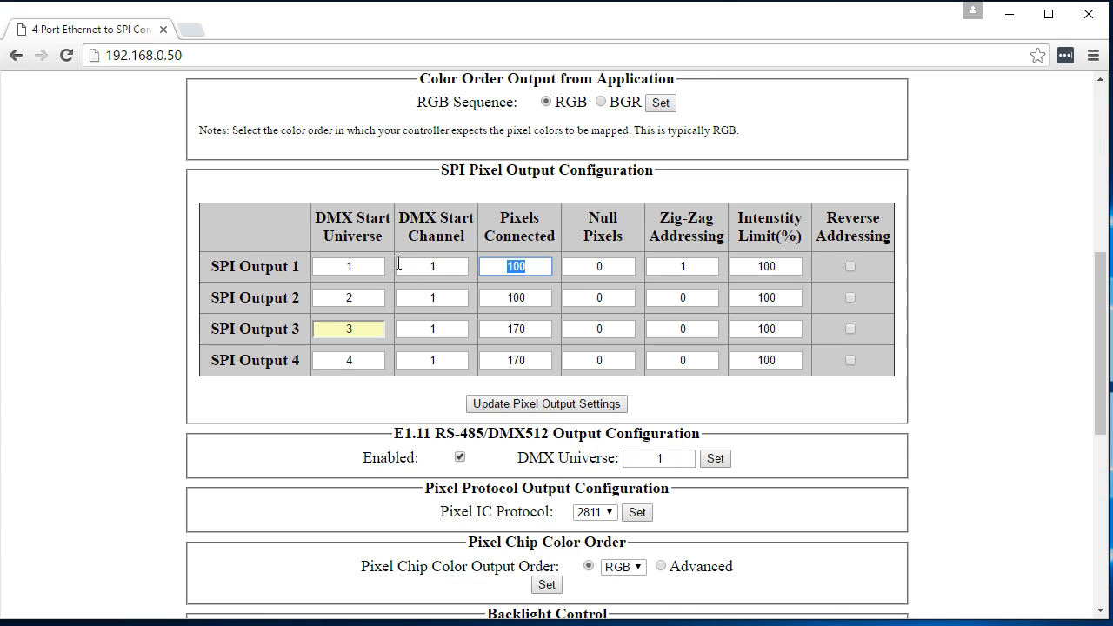
double_click(351, 296)
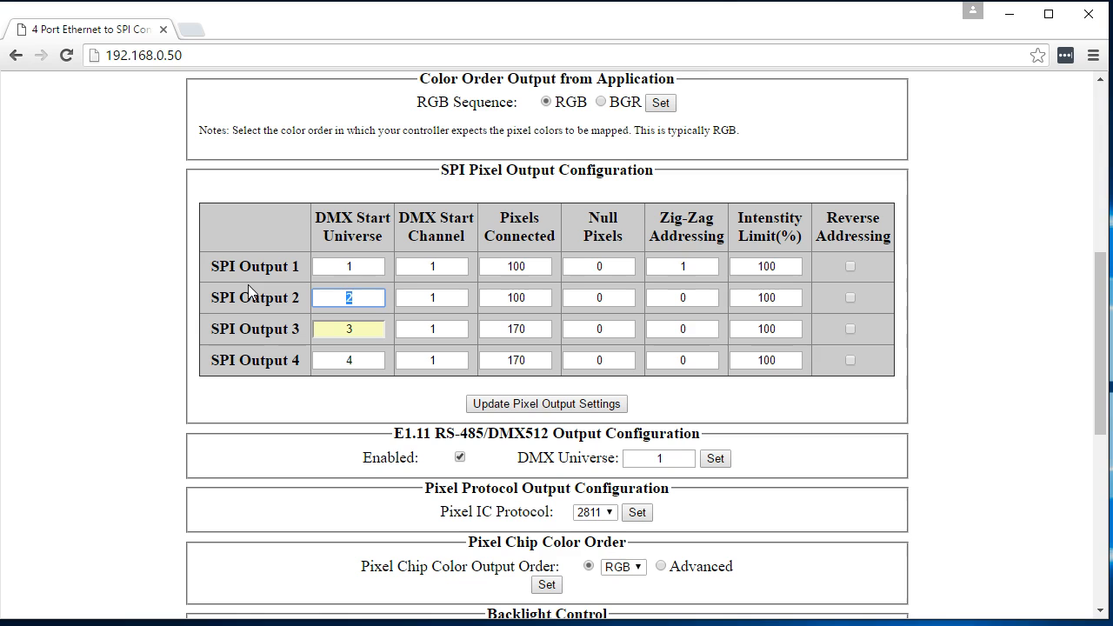
Step: Set SPI Output 1 to 180 connected pixels and the start universes of SPI Outputs 2, 3 and 4 to 3, 4 and 5
double_click(515, 266)
text(180)
double_click(346, 298)
text(3)
double_click(356, 329)
text(4)
double_click(352, 360)
text(5)
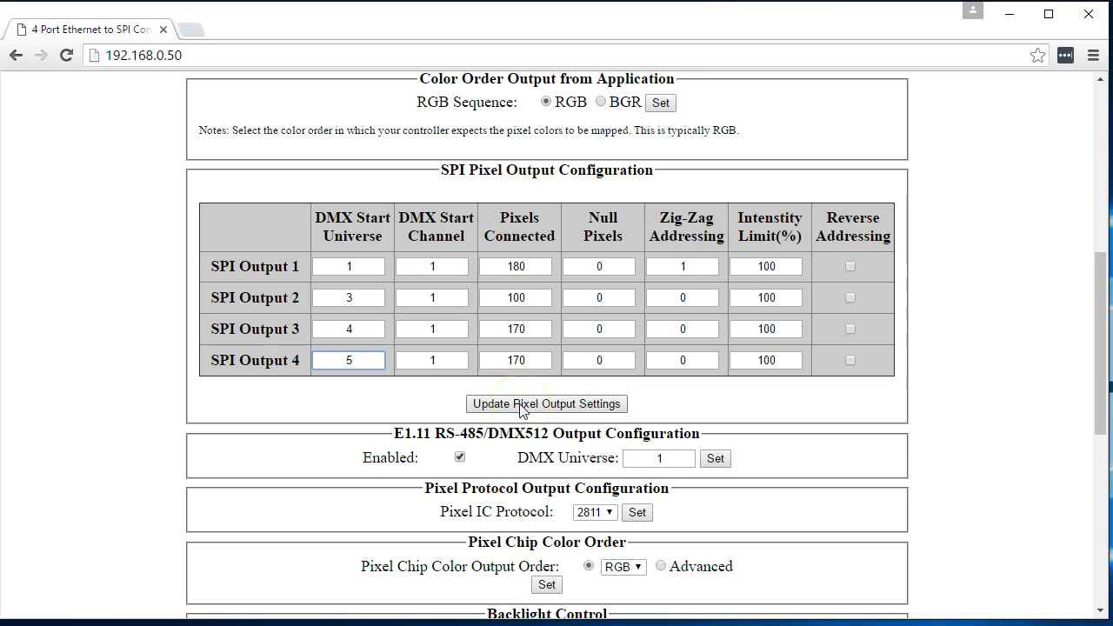
Step: Disable the E1.11 RS-485/DMX512 output and check the available Pixel IC Protocol options
scroll(664, 392, down, 2)
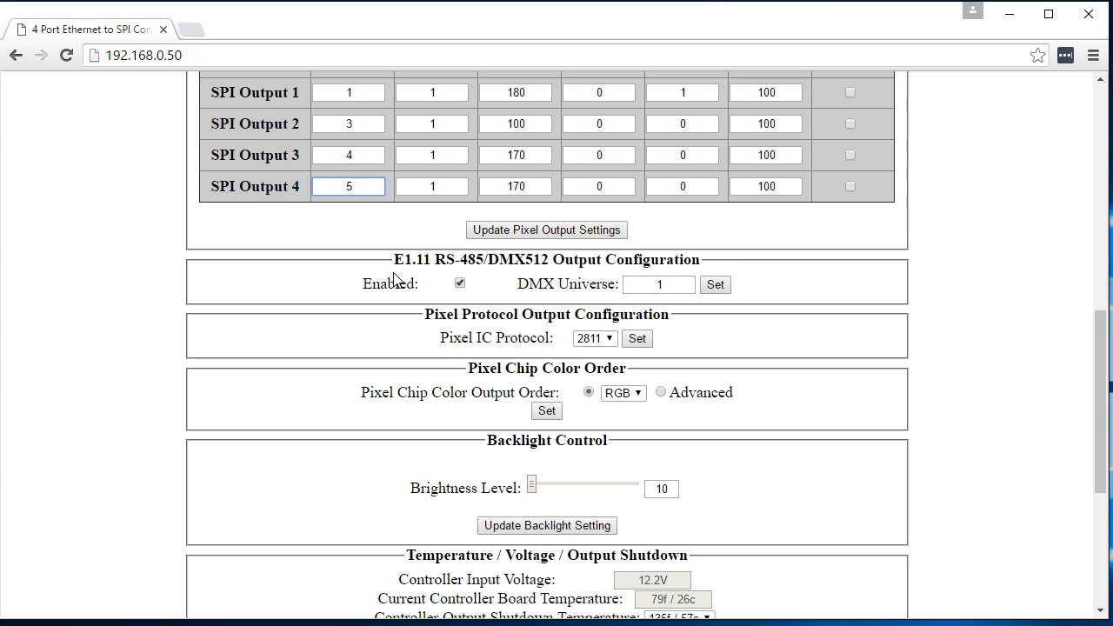
click(675, 286)
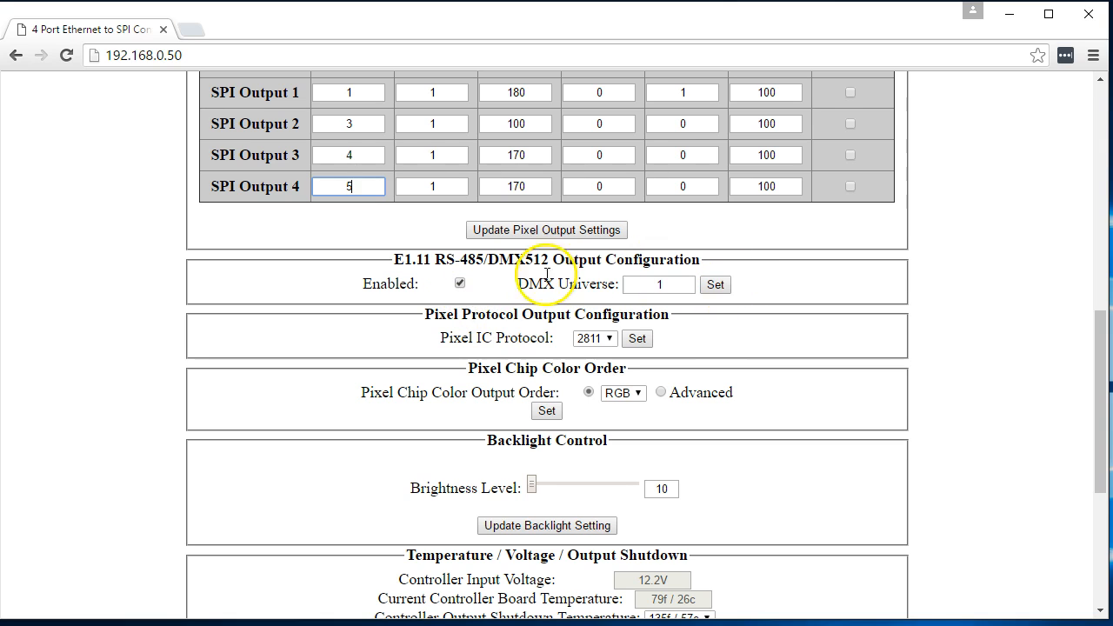
click(460, 283)
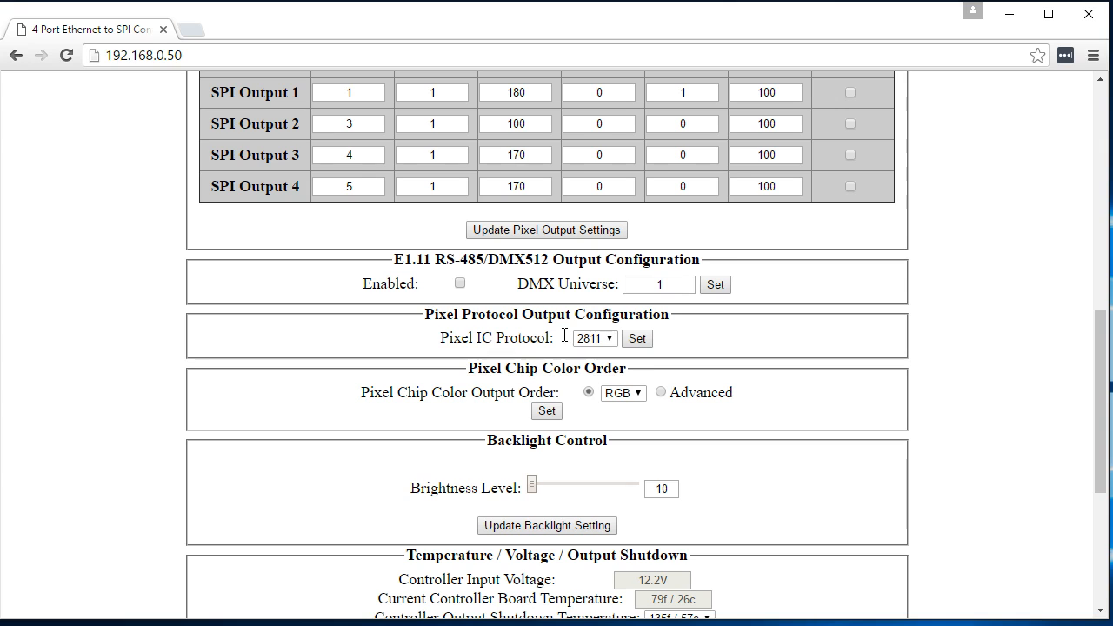
click(611, 338)
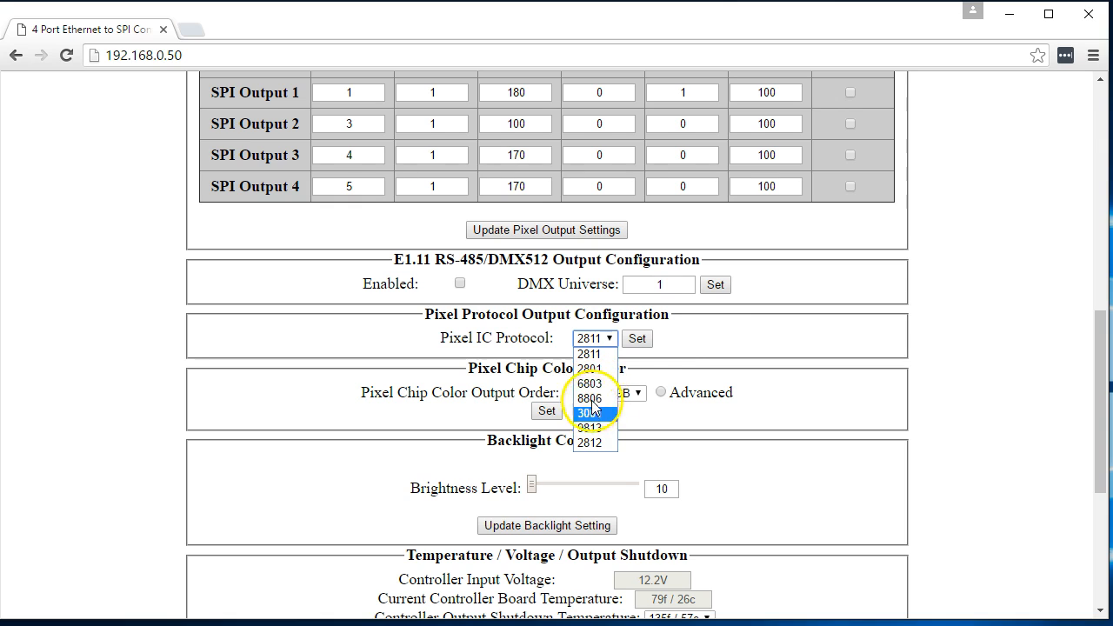
click(701, 322)
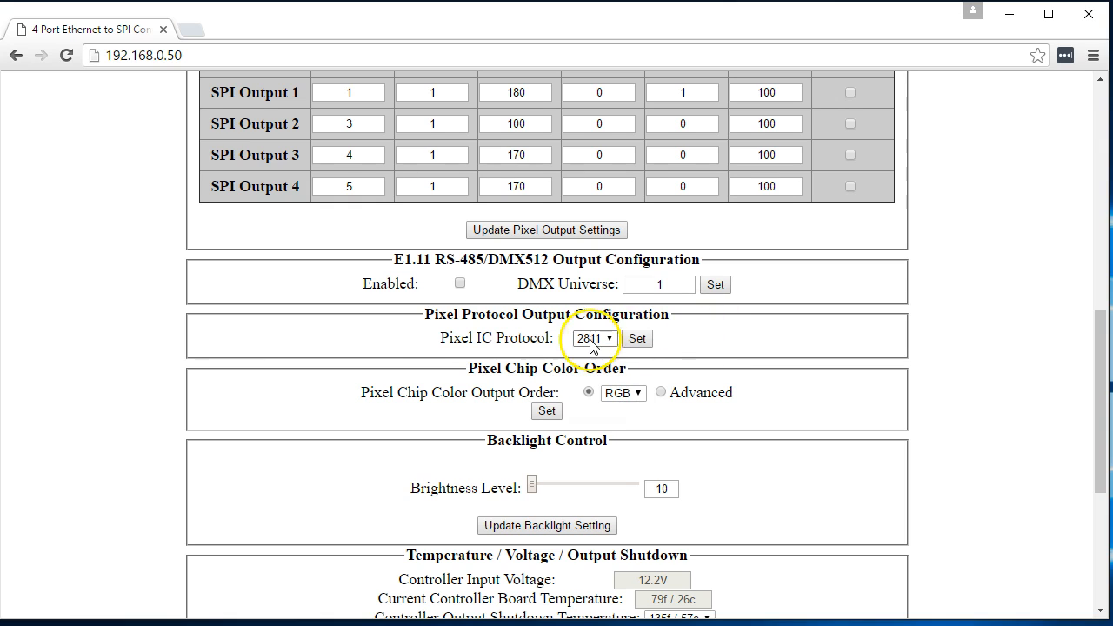
Step: Choose BRG as the pixel chip color output order
scroll(713, 345, down, 2)
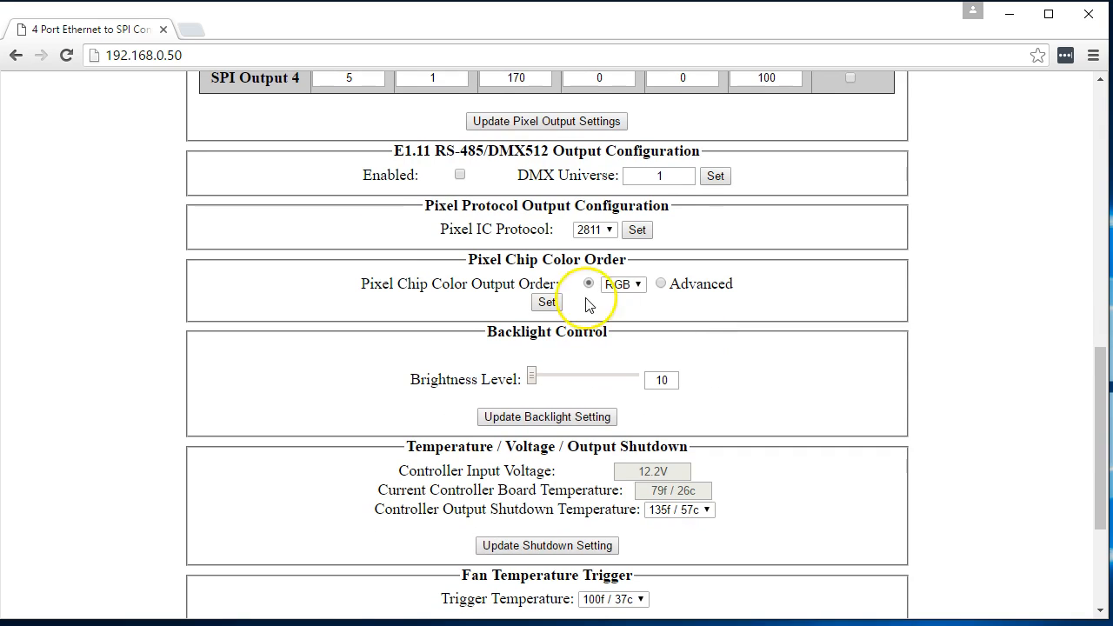
click(633, 282)
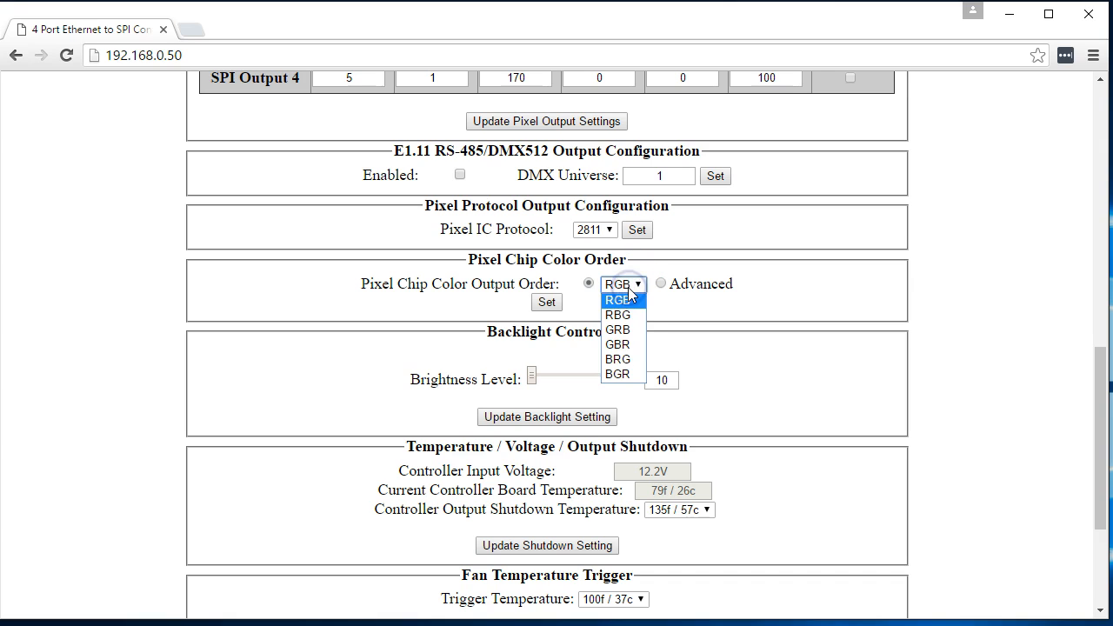
click(617, 358)
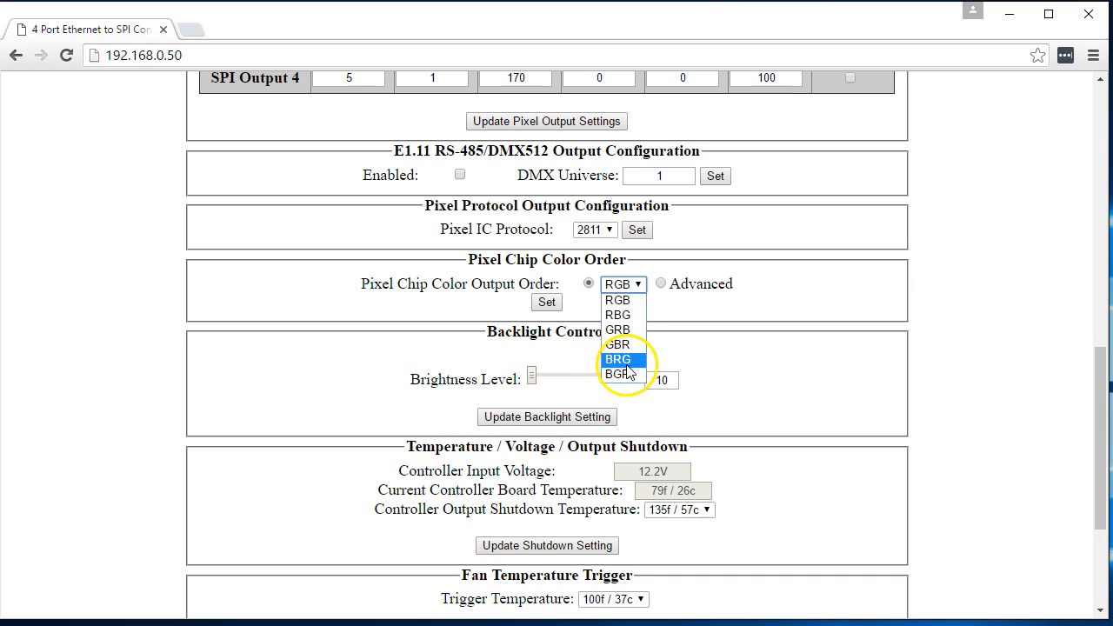
click(647, 310)
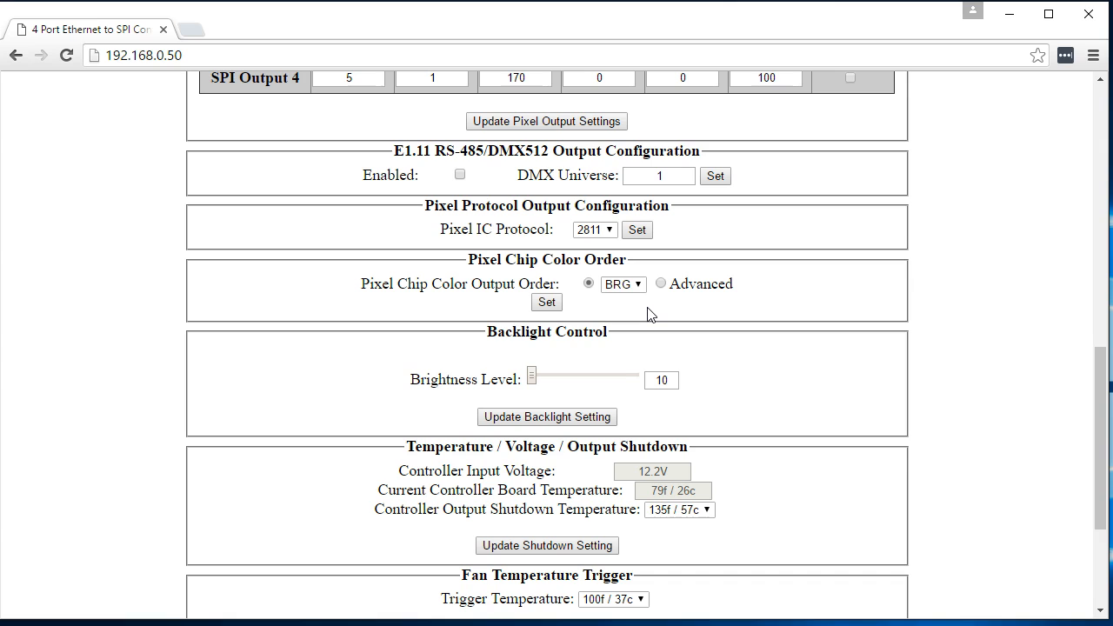
Step: Switch the pixel chip color order to Advanced and open the per-output color order settings
click(624, 293)
click(661, 283)
click(546, 302)
click(547, 306)
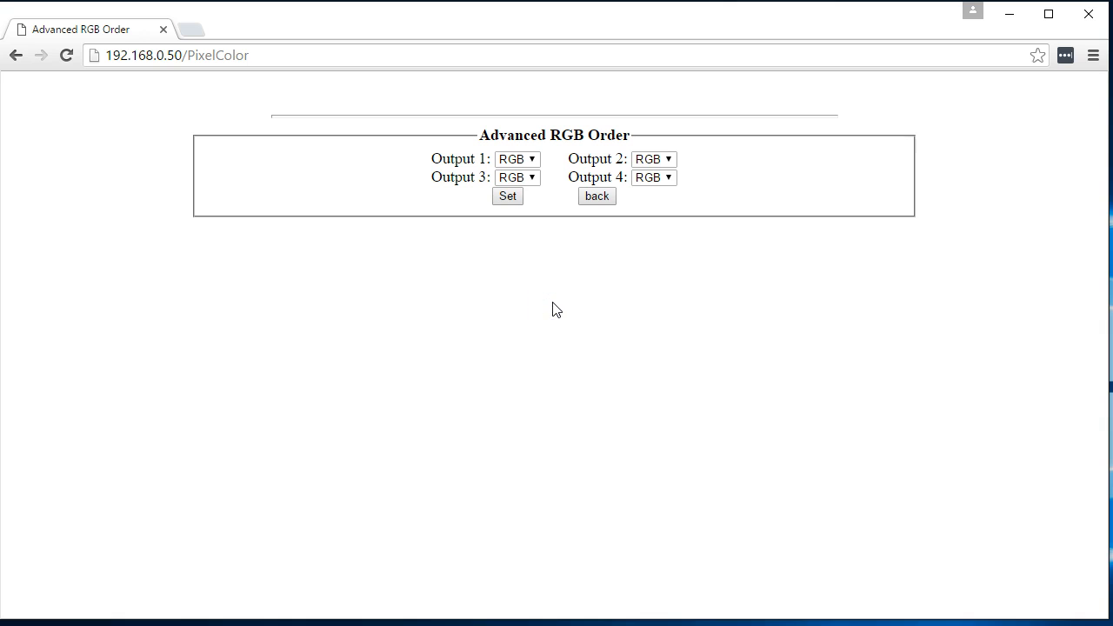
Step: Choose an individual color order for each of the four outputs, and return to the main settings page without applying them
click(517, 159)
click(516, 207)
click(521, 178)
click(510, 252)
click(652, 177)
click(648, 251)
click(658, 157)
click(654, 233)
click(597, 197)
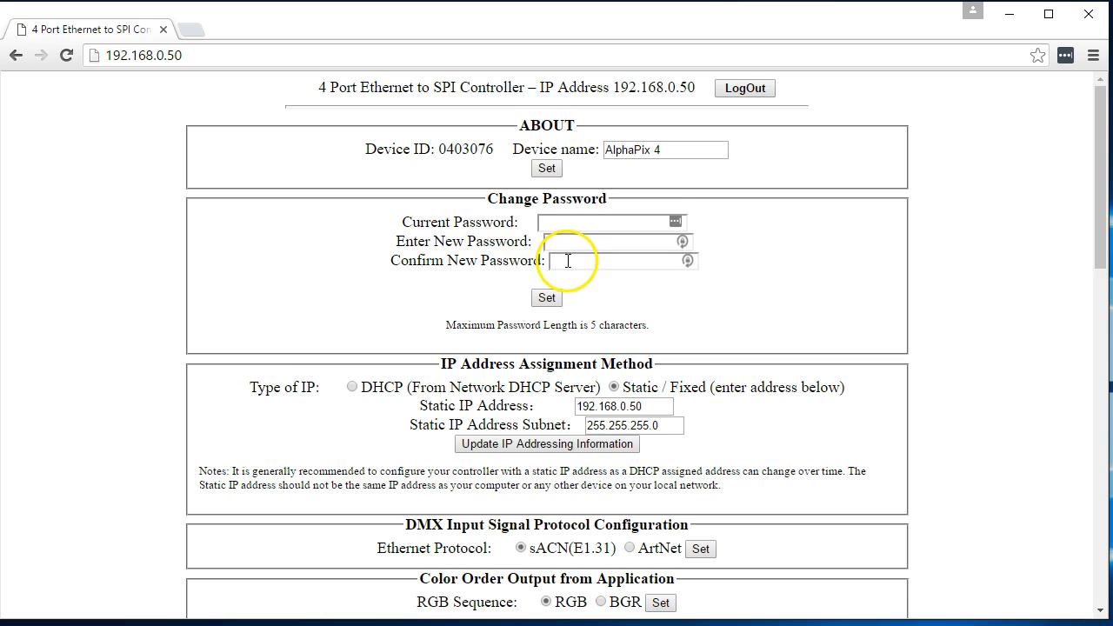
Step: Set the backlight brightness level to 100 and apply the backlight setting
scroll(1052, 317, down, 1)
scroll(1052, 317, down, 4)
drag(1093, 231, 1083, 430)
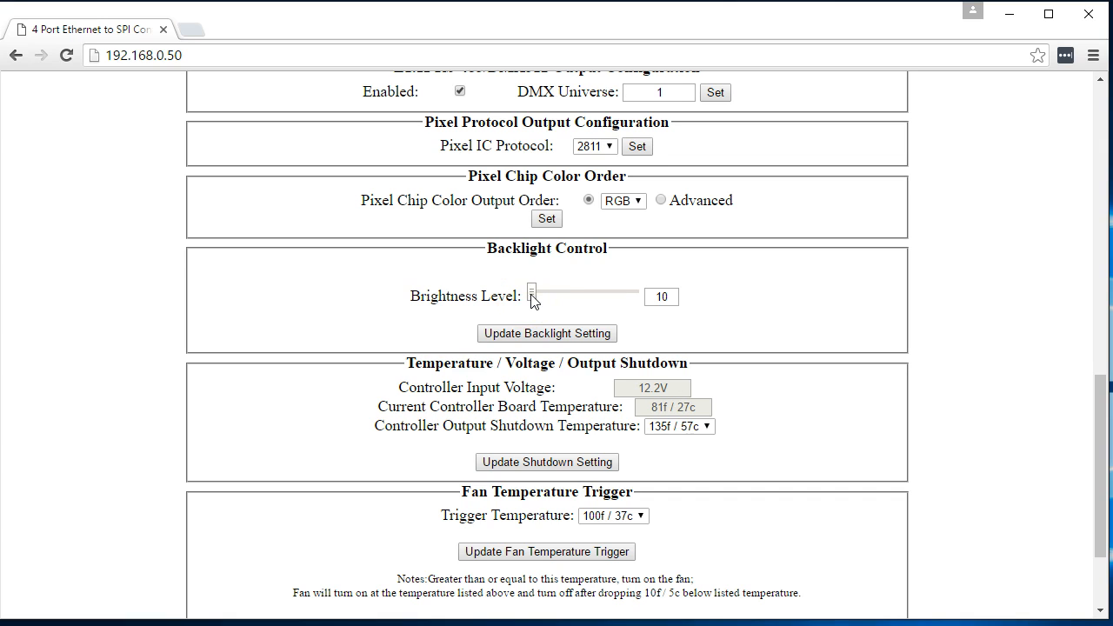
scroll(532, 300, down, 3)
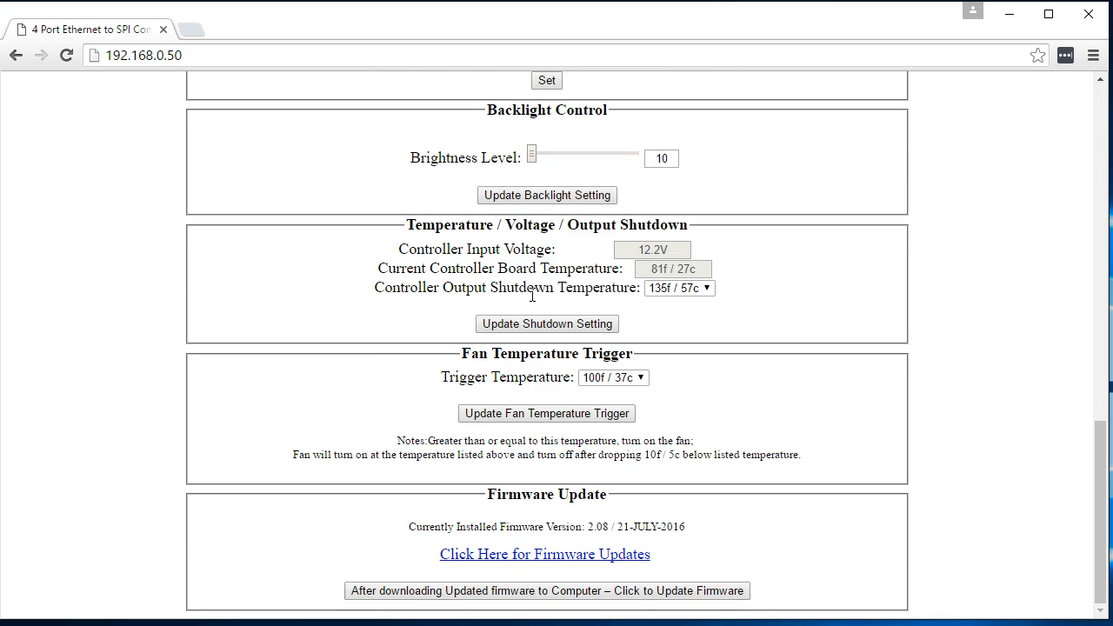
drag(1097, 457, 1076, 355)
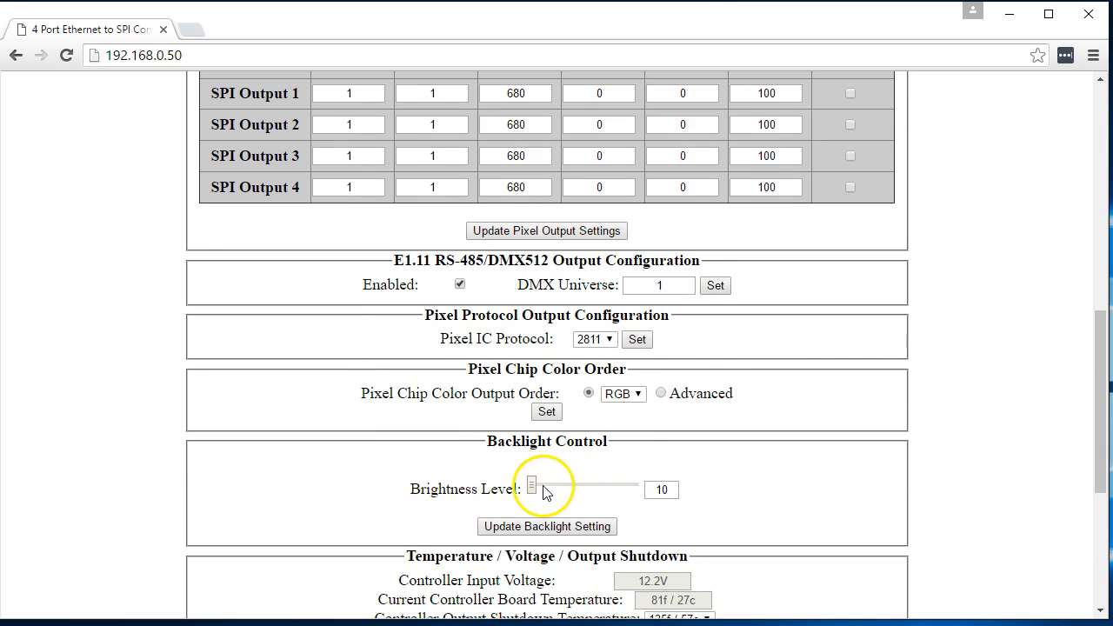
drag(531, 484, 642, 492)
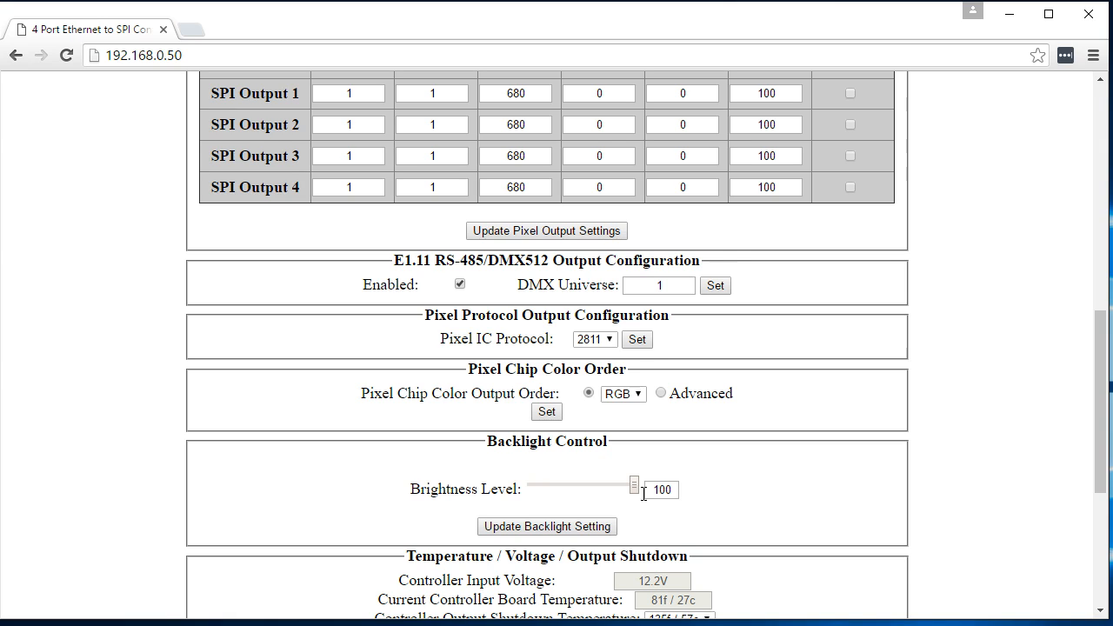
click(569, 525)
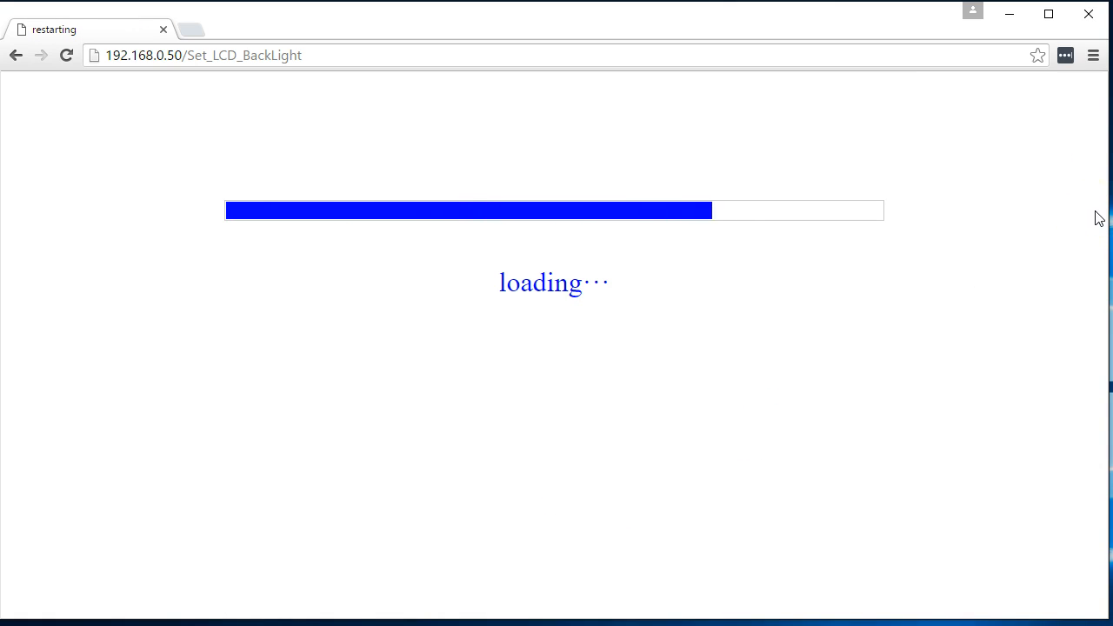
Step: Check the controller input voltage reading in the Temperature / Voltage / Output Shutdown section
drag(1099, 182, 1100, 488)
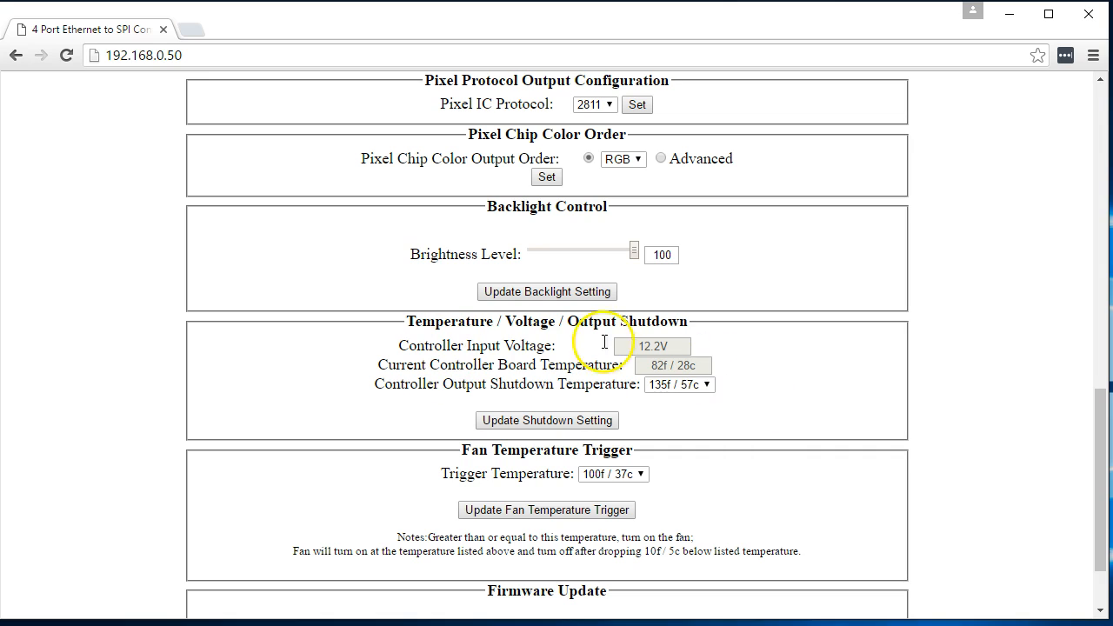
drag(678, 348, 623, 347)
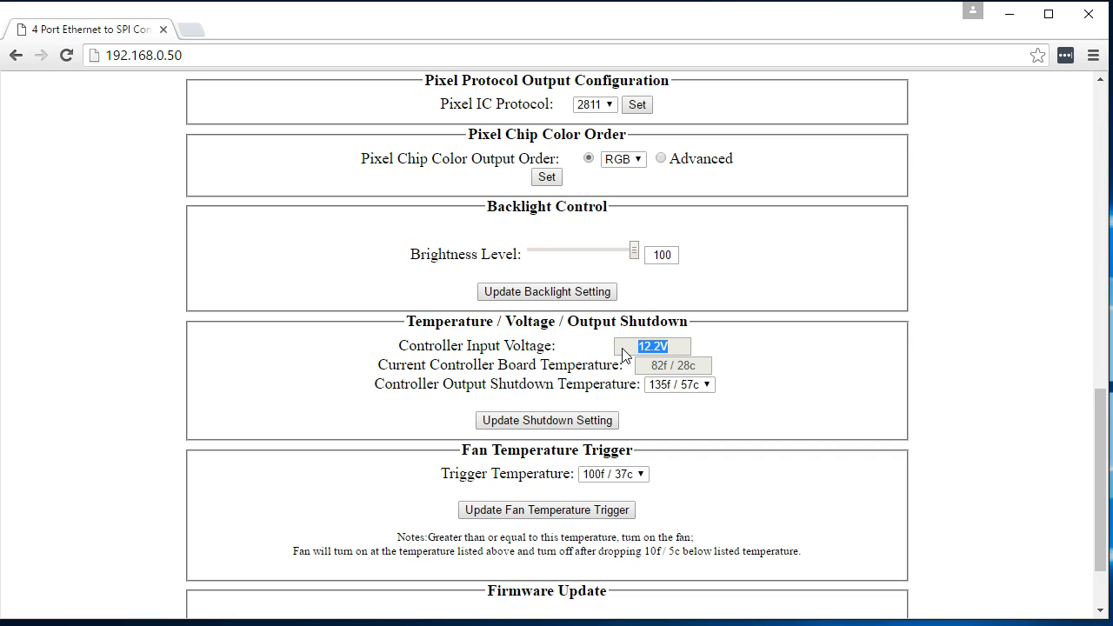
click(670, 341)
click(718, 351)
drag(692, 347, 607, 342)
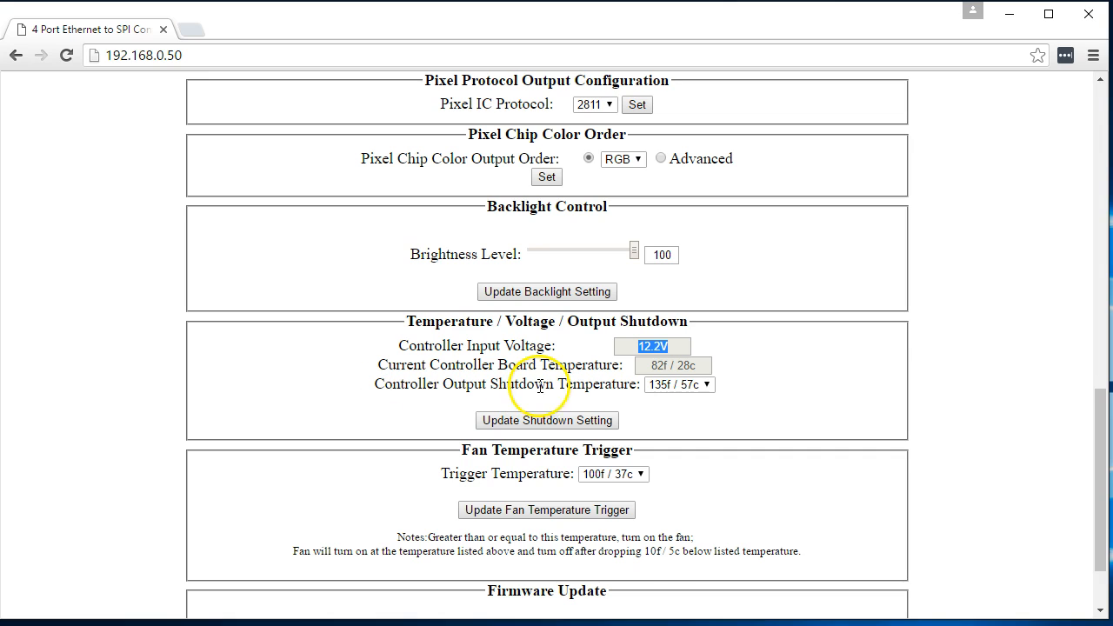
Step: Review the available Controller Output Shutdown Temperature options and keep the current selection
click(702, 384)
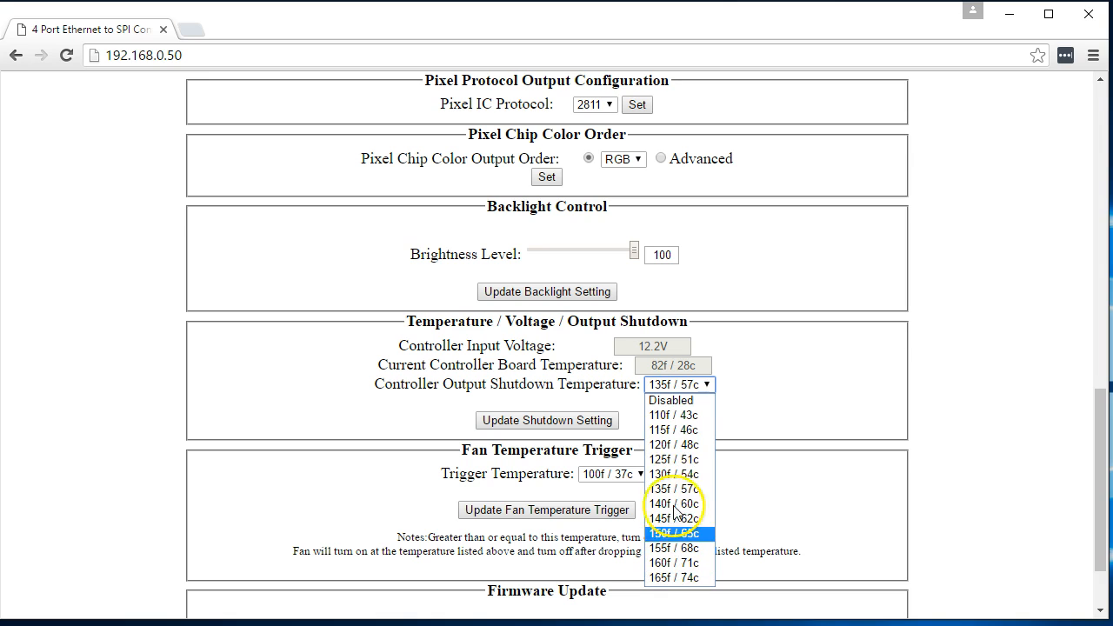
click(783, 393)
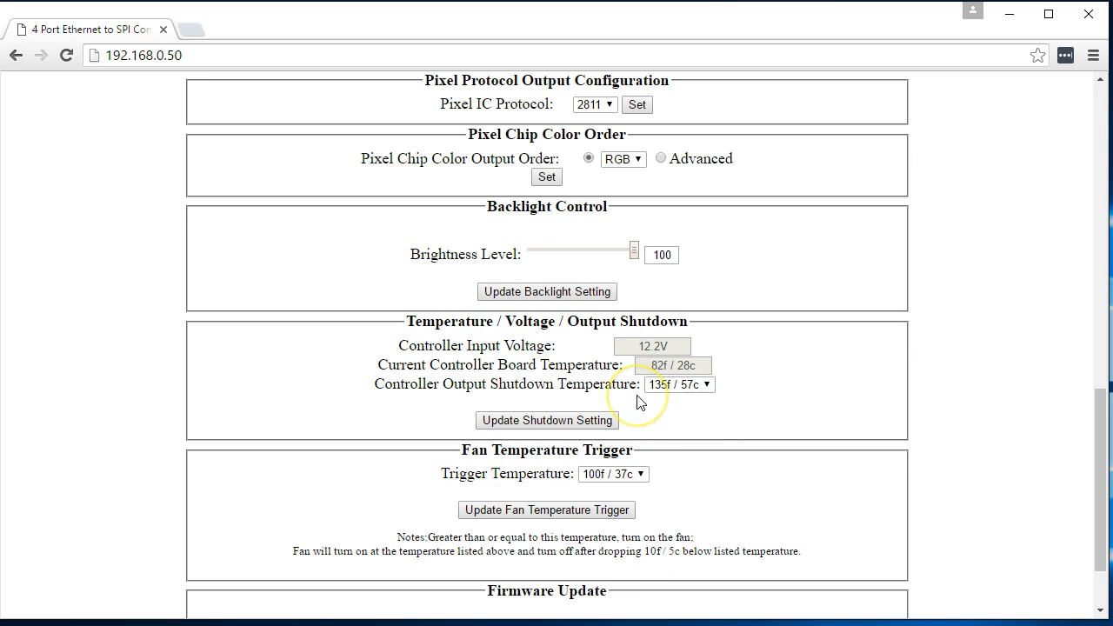
click(516, 422)
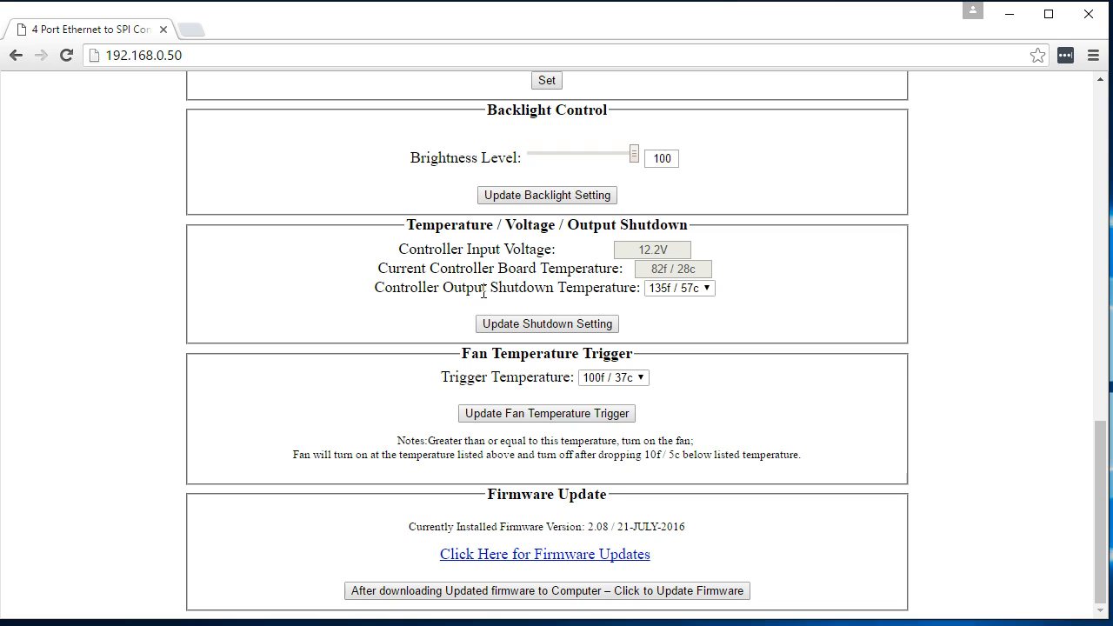
Step: Review the available fan trigger temperature options and keep the current selection
click(619, 383)
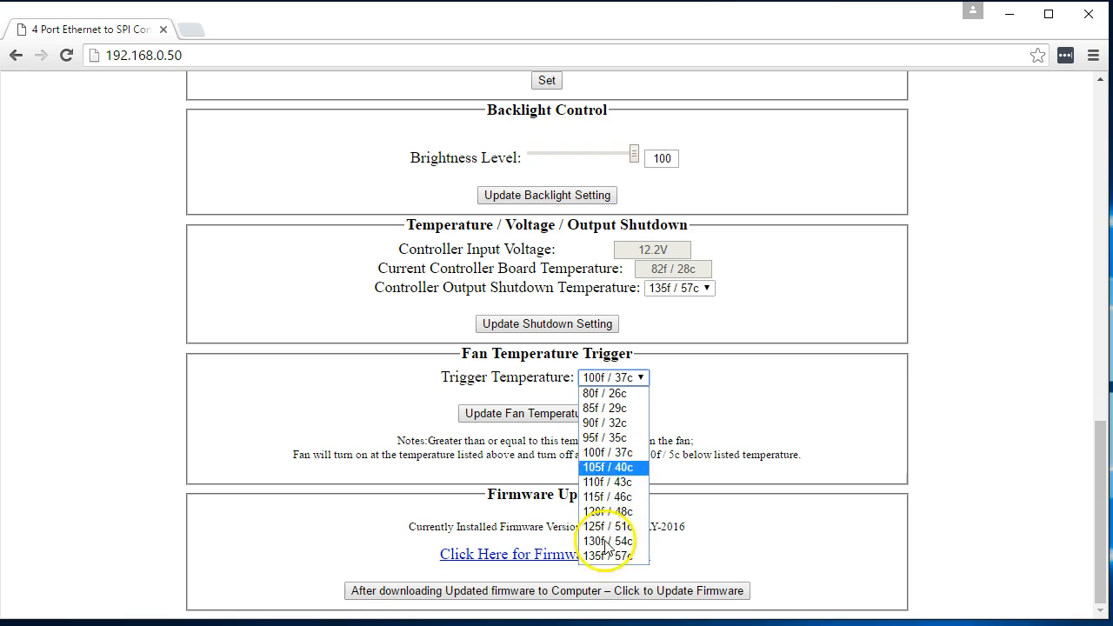
click(770, 421)
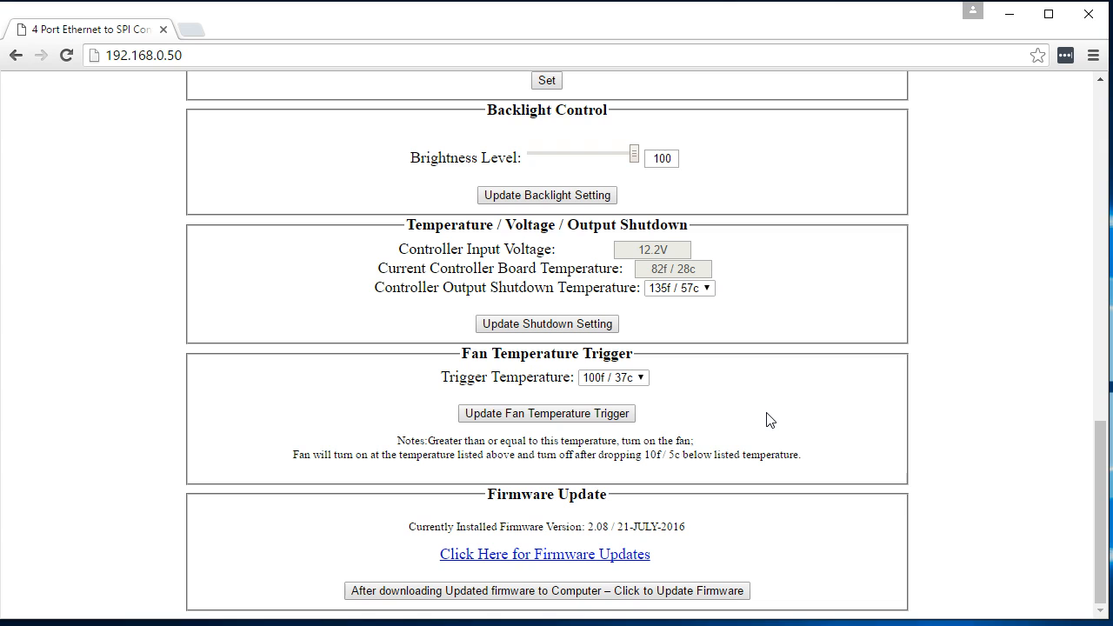
click(612, 417)
Step: Open the linked firmware updates page and replace the end of its web address with "firmware"
click(527, 556)
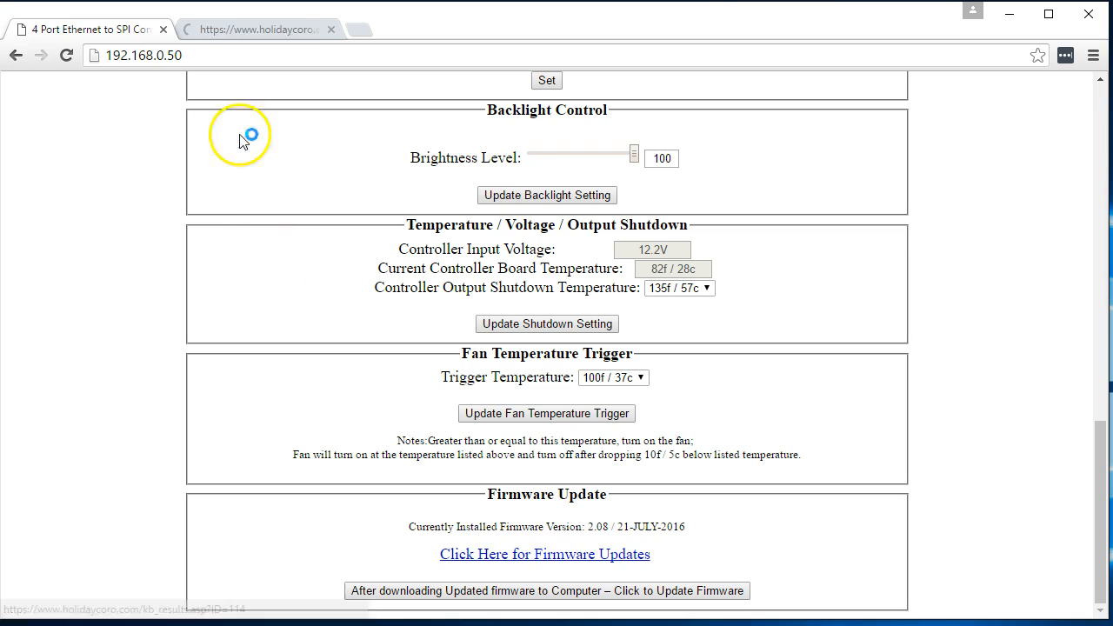
click(241, 28)
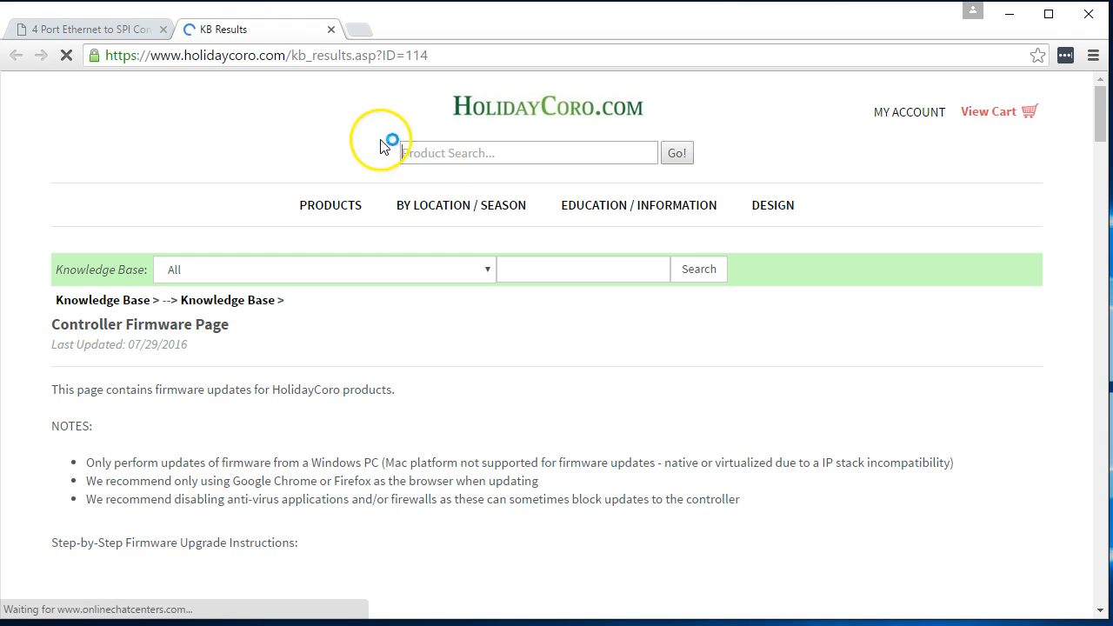
drag(289, 55, 681, 65)
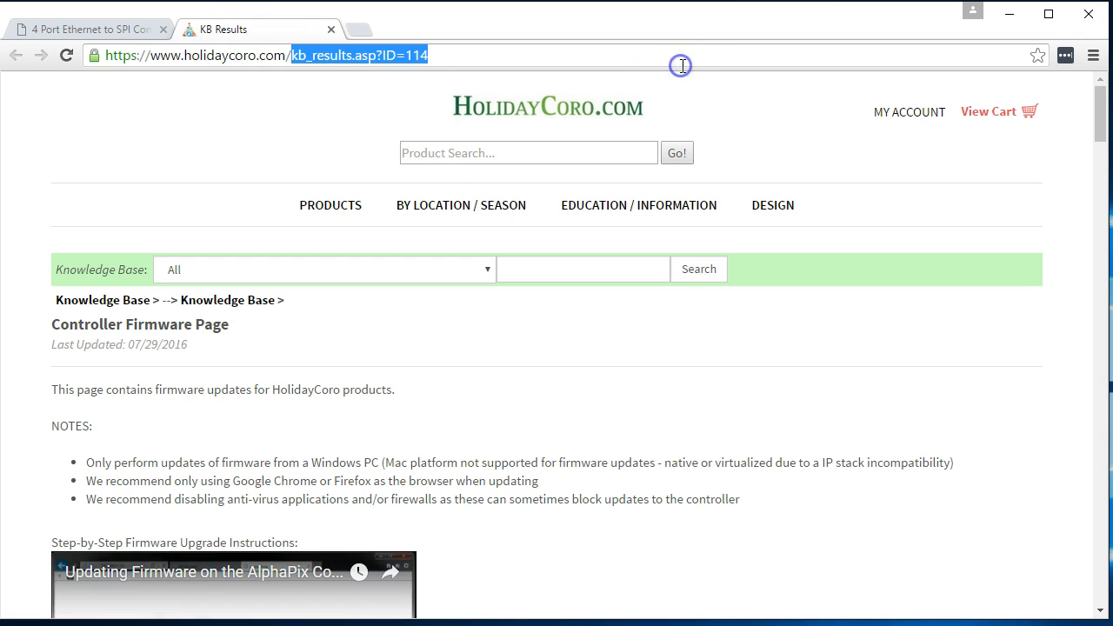
text(firmware)
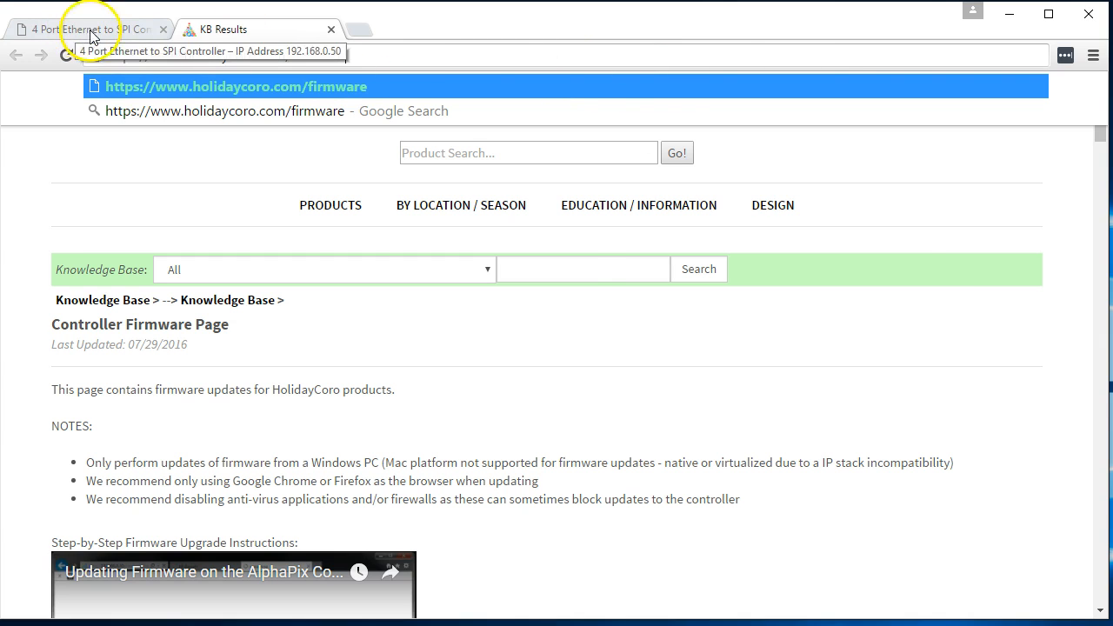
Step: Look through the AlphaPix firmware version history, and return to the controller's settings page
click(1101, 139)
drag(1100, 139, 1063, 476)
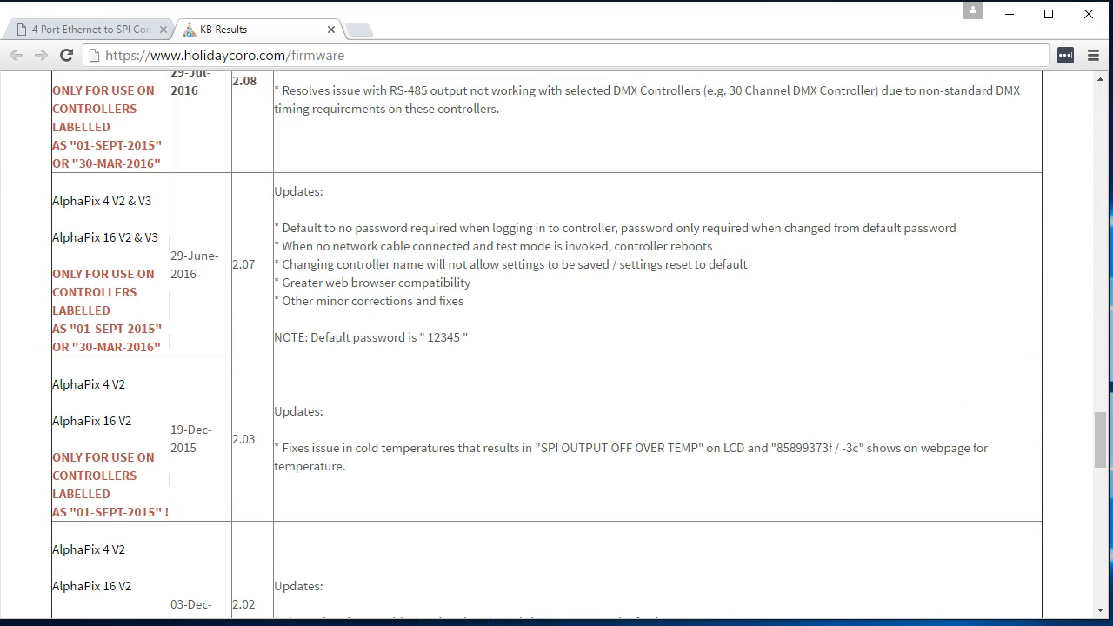
click(77, 30)
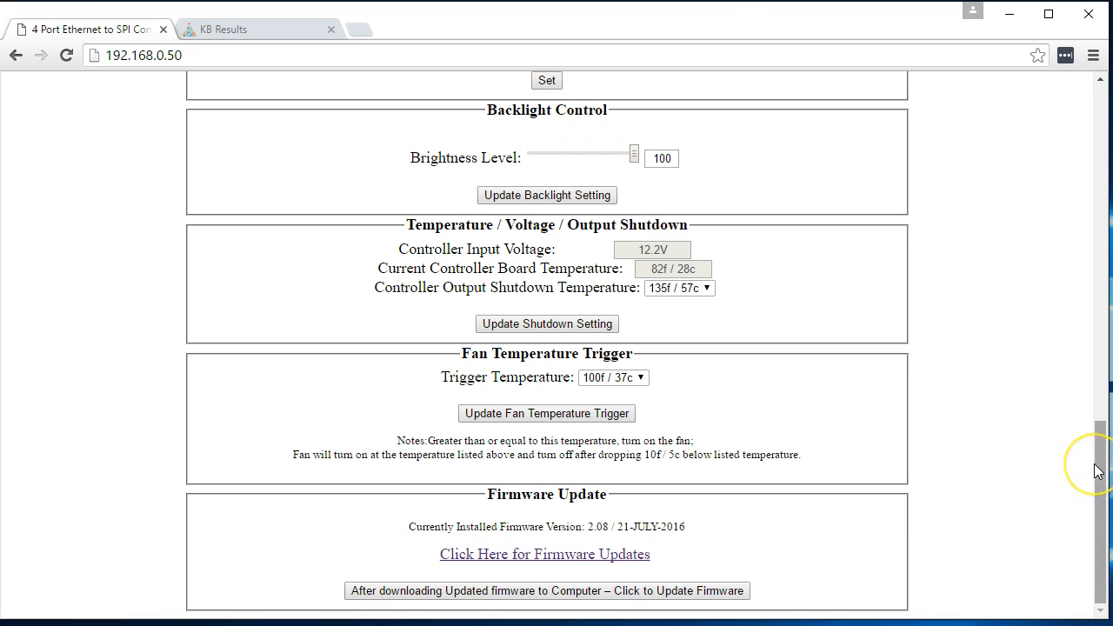